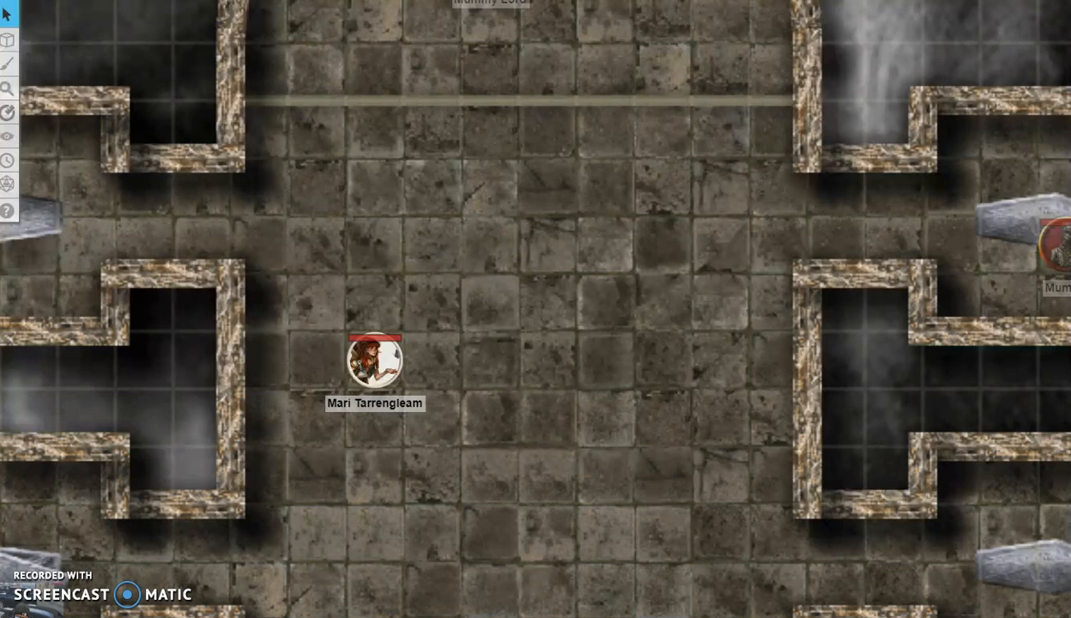
Step: Select the character token to show its bars and pan toward the Mummy's chamber
click(375, 361)
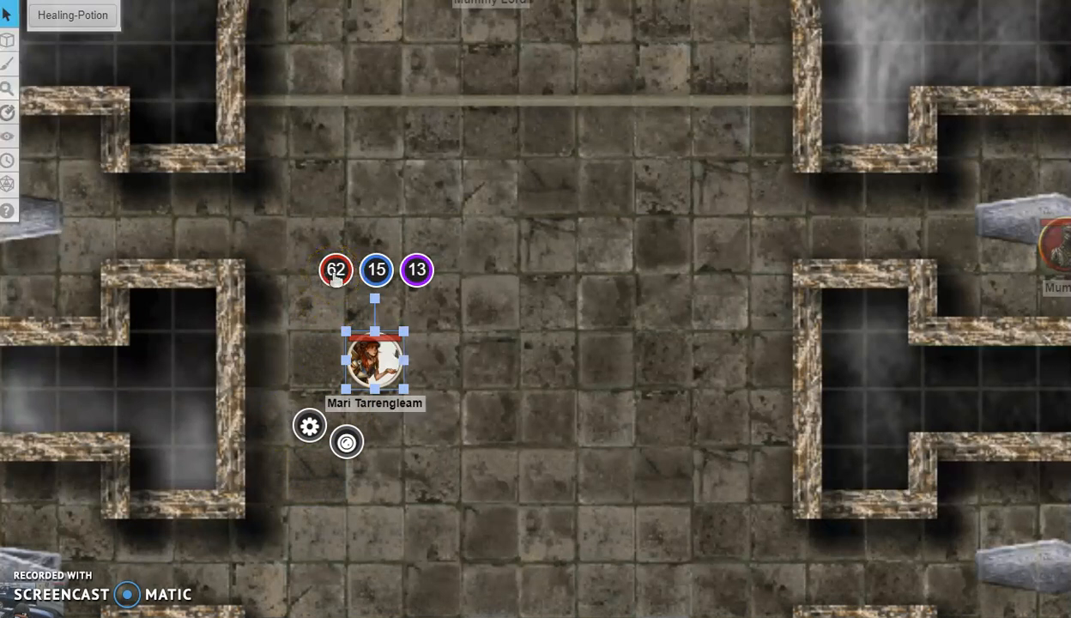
click(373, 285)
click(424, 282)
drag(524, 395, 700, 450)
click(223, 338)
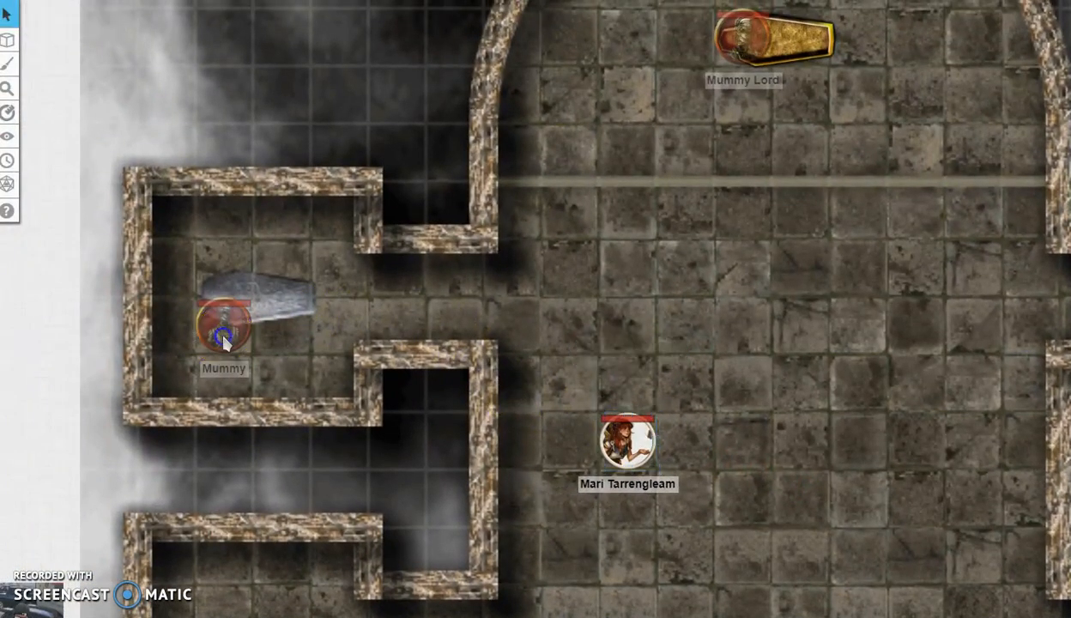
click(629, 447)
click(211, 331)
Step: Move the character token three squares up the corridor toward the Mummy Lord's coffin
mouse_move(628, 439)
mouse_down()
mouse_move(618, 300)
mouse_move(627, 271)
mouse_up()
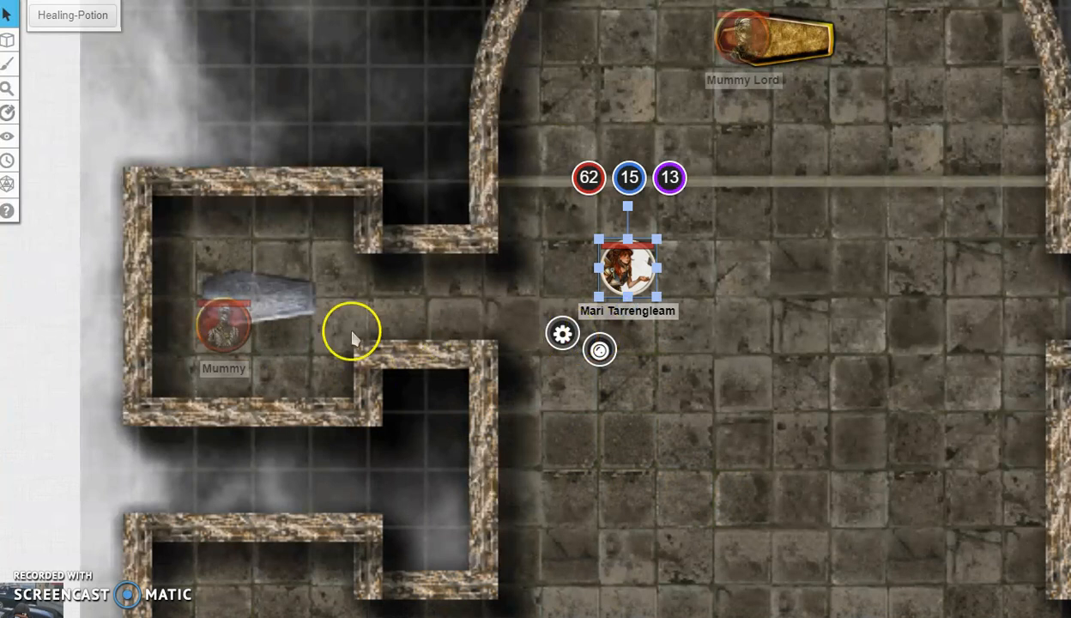
click(216, 324)
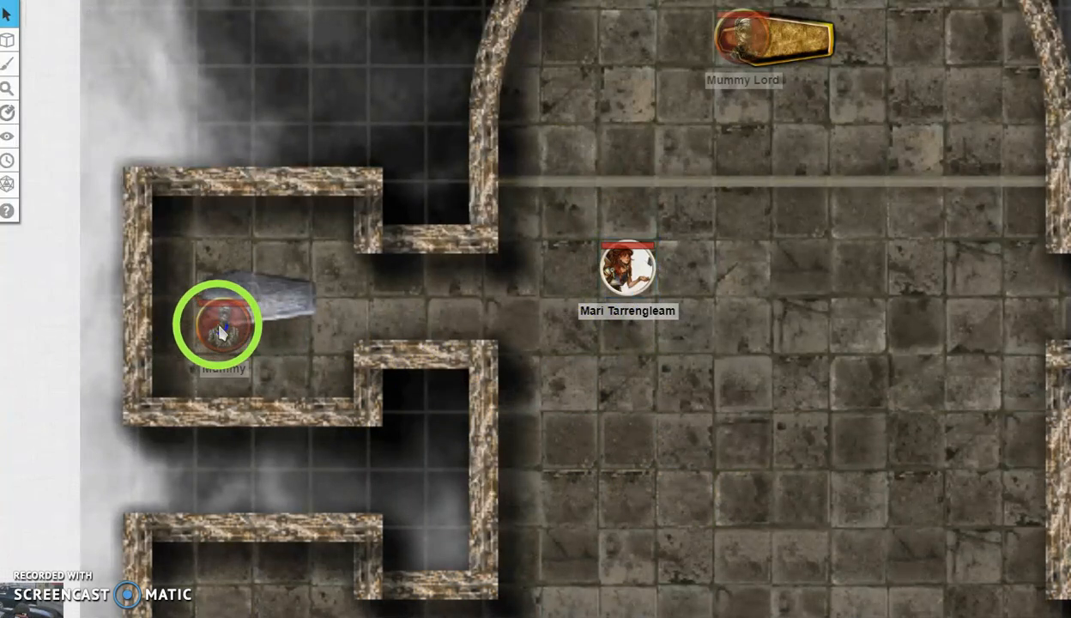
click(645, 275)
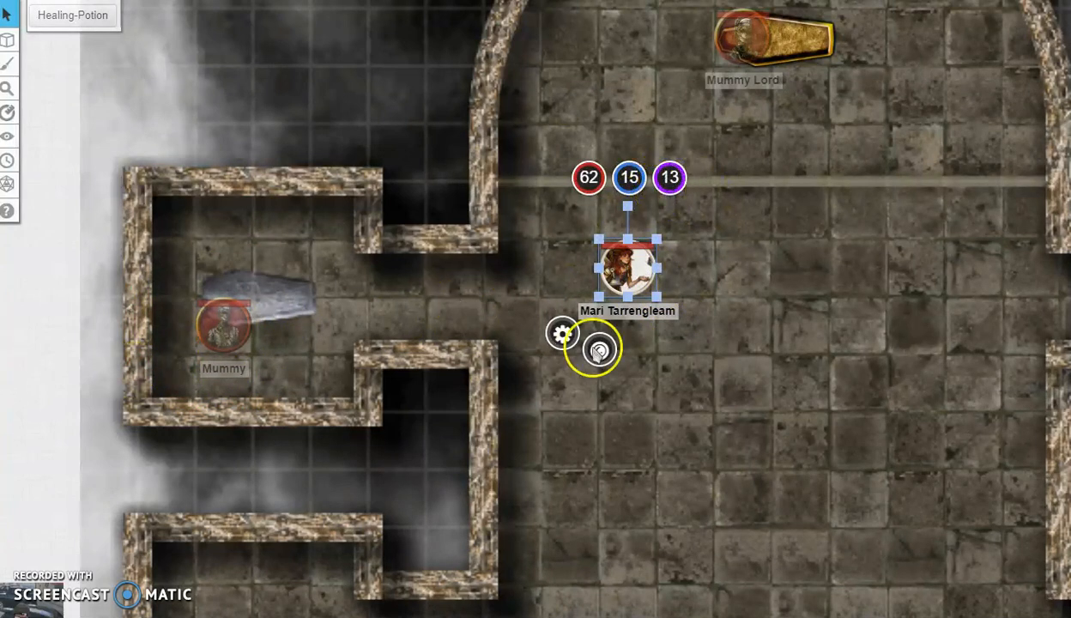
click(736, 392)
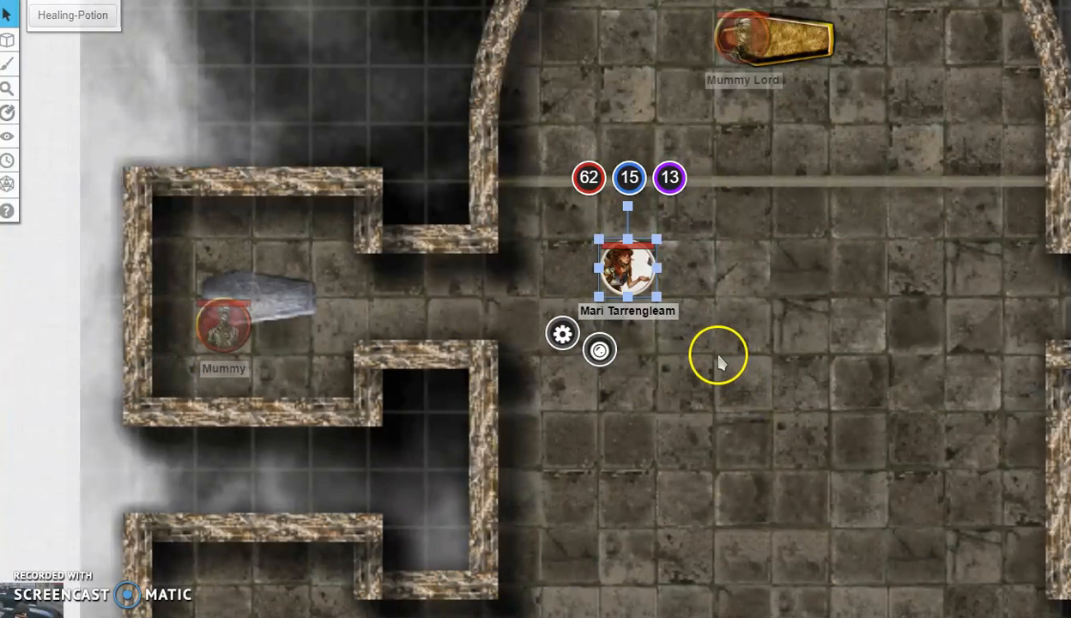
click(714, 355)
Step: Drag the character token two squares down and shift the map view up and left
click(622, 279)
drag(626, 271, 627, 384)
drag(805, 366, 760, 342)
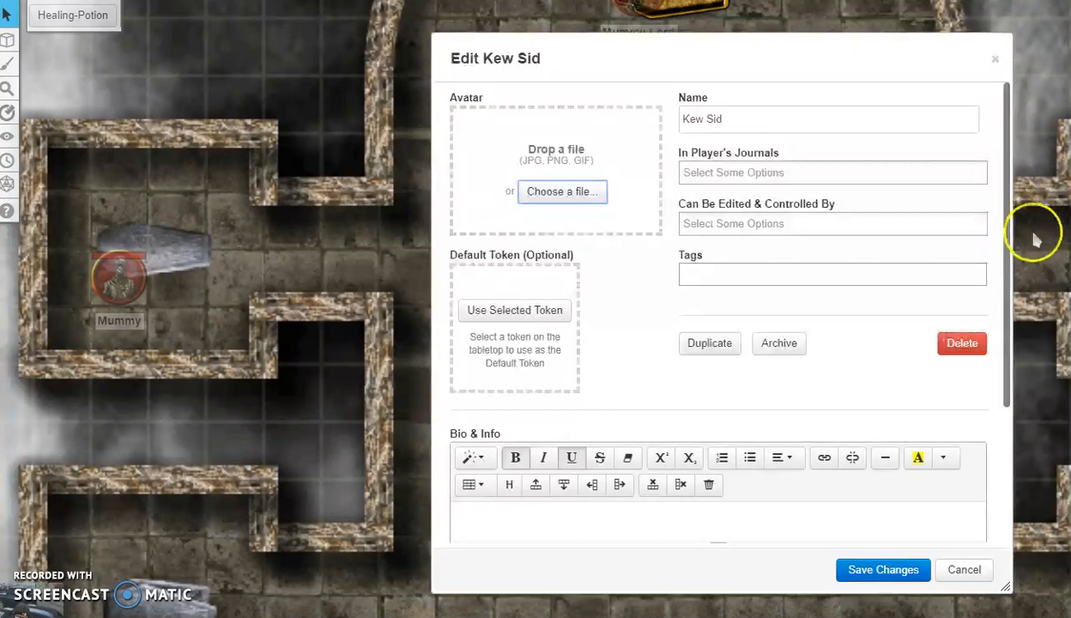
Step: Replace the character's name with 'New Player' in the Edit dialog
click(773, 119)
triple_click(850, 120)
text(New Player)
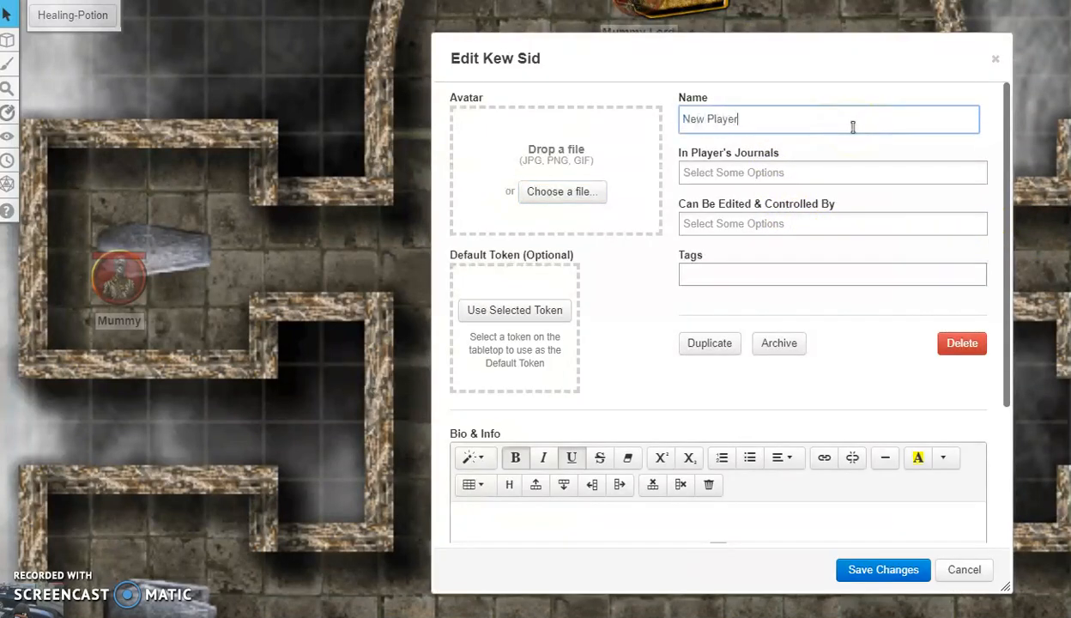
click(822, 171)
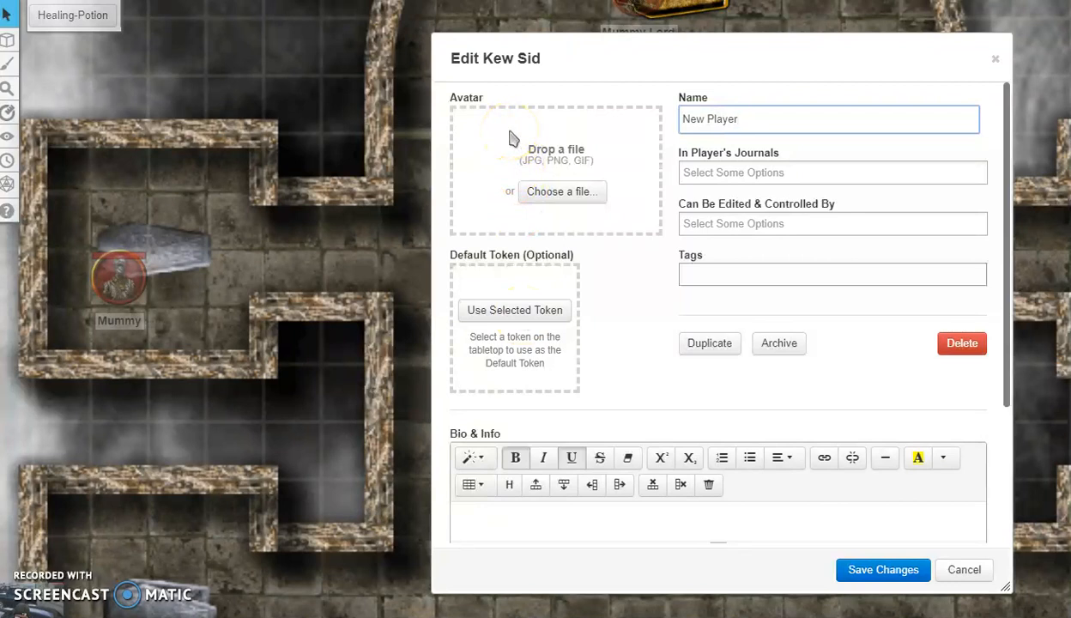
click(567, 211)
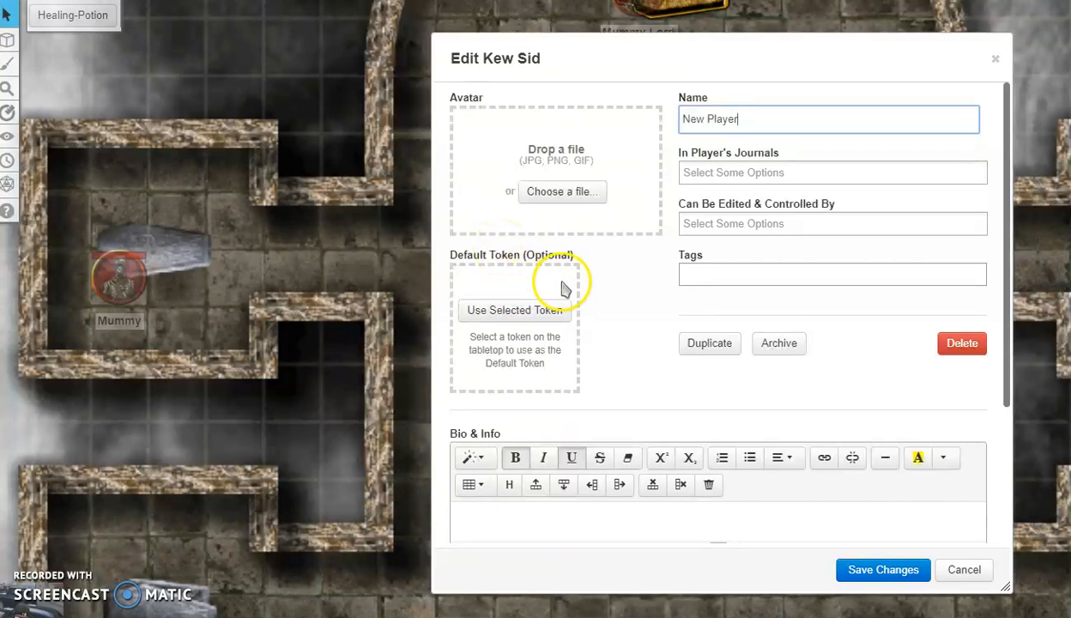
Step: Enter the sample text 'poos:fgks':flgk' in Bio & Info and save the character
scroll(631, 412, down, 2)
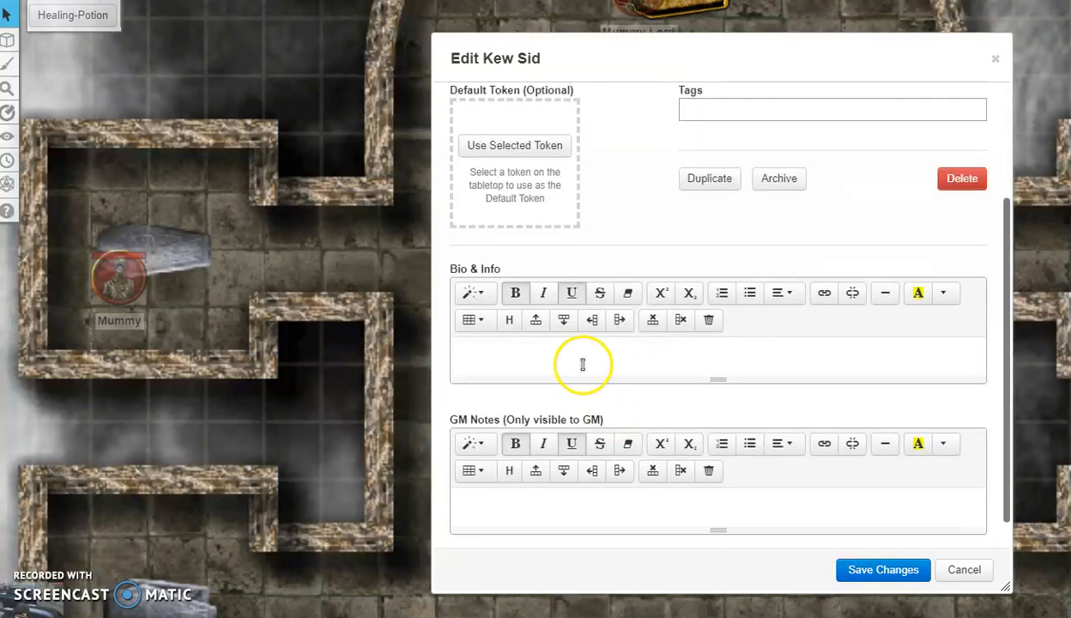
scroll(581, 361, up, 2)
scroll(549, 189, down, 2)
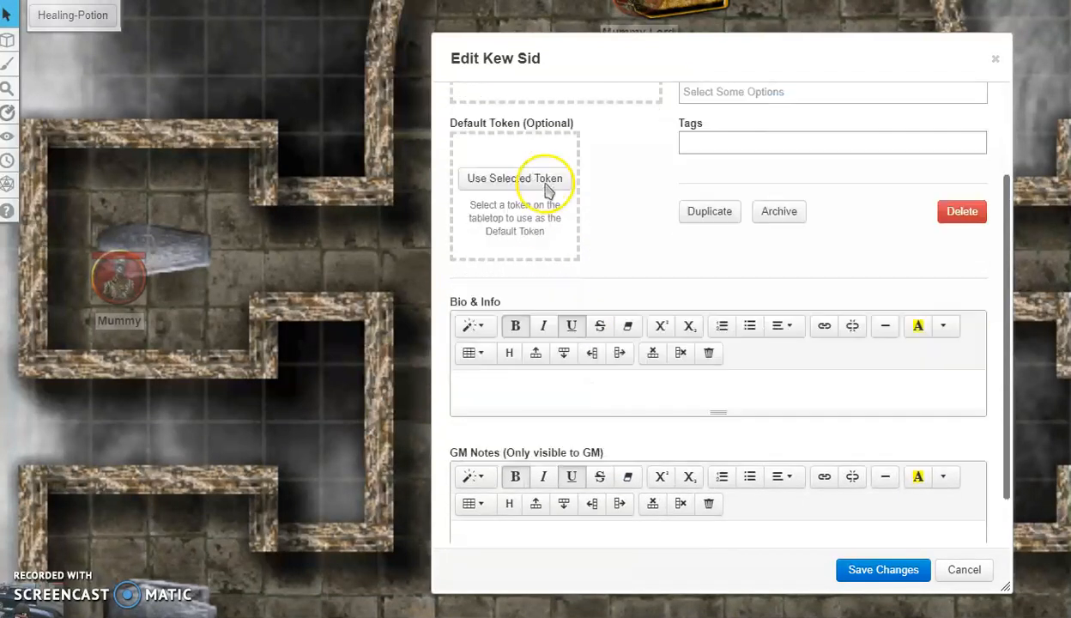
click(543, 333)
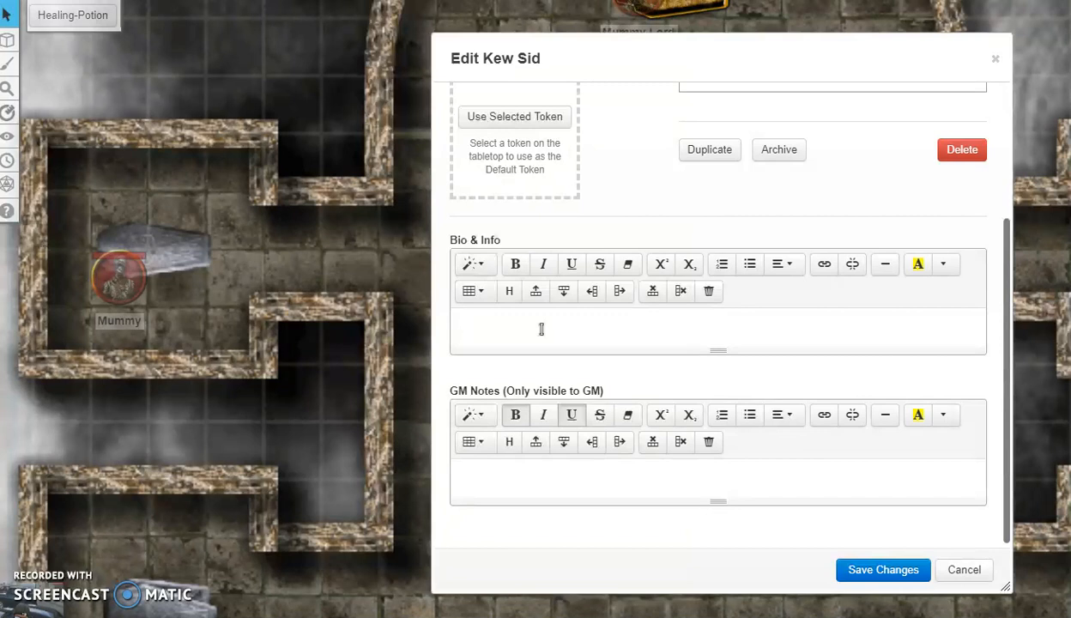
scroll(542, 329, up, 3)
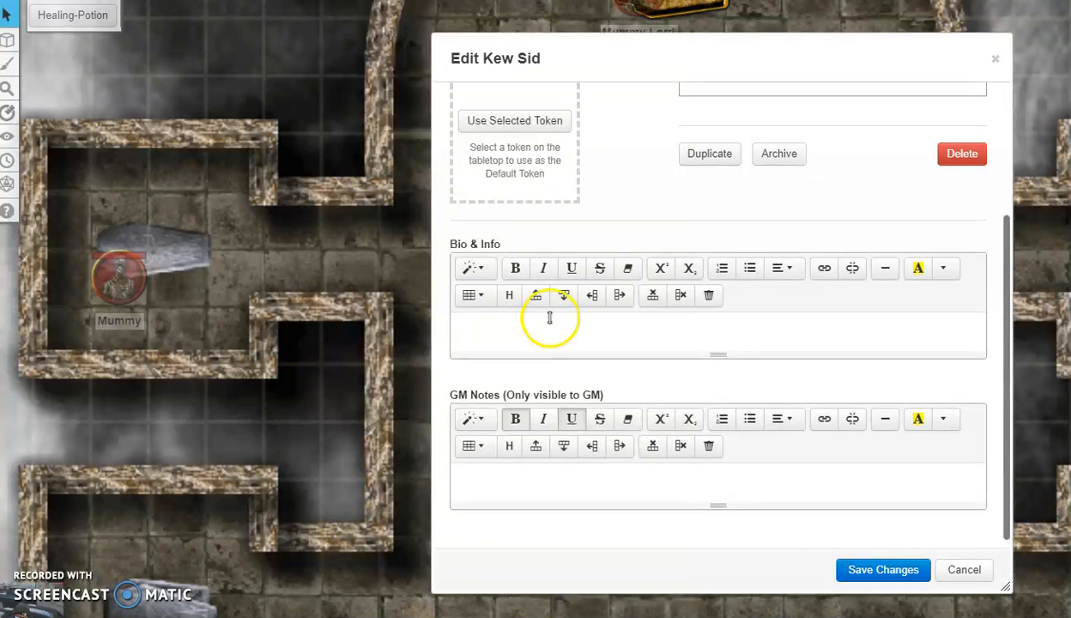
scroll(571, 185, down, 3)
click(533, 351)
text(poos:fgks':flgk)
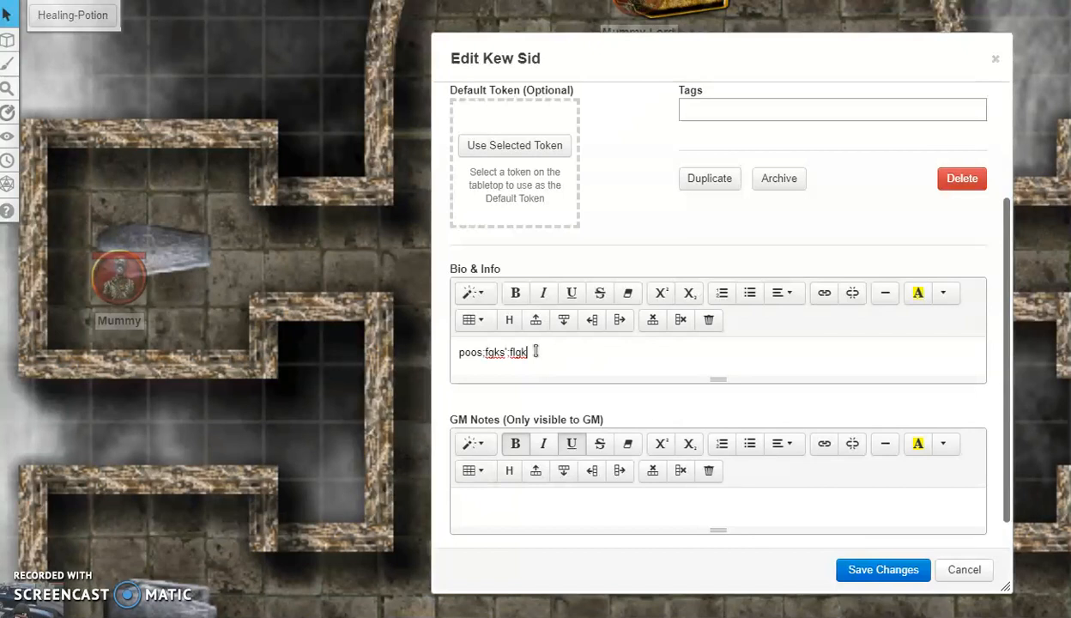
scroll(536, 351, up, 3)
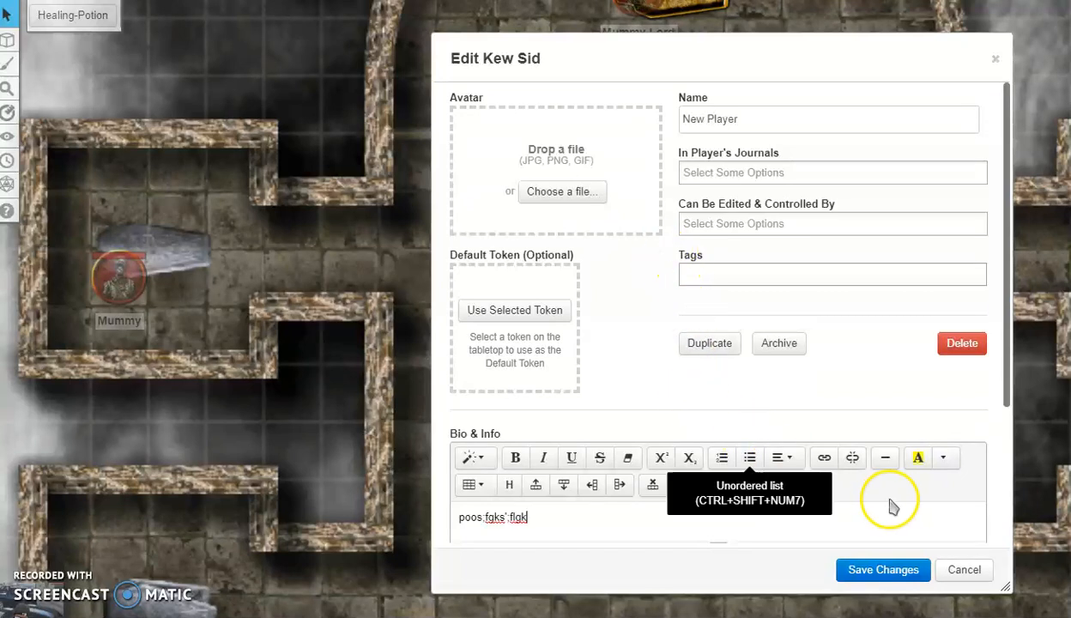
click(884, 566)
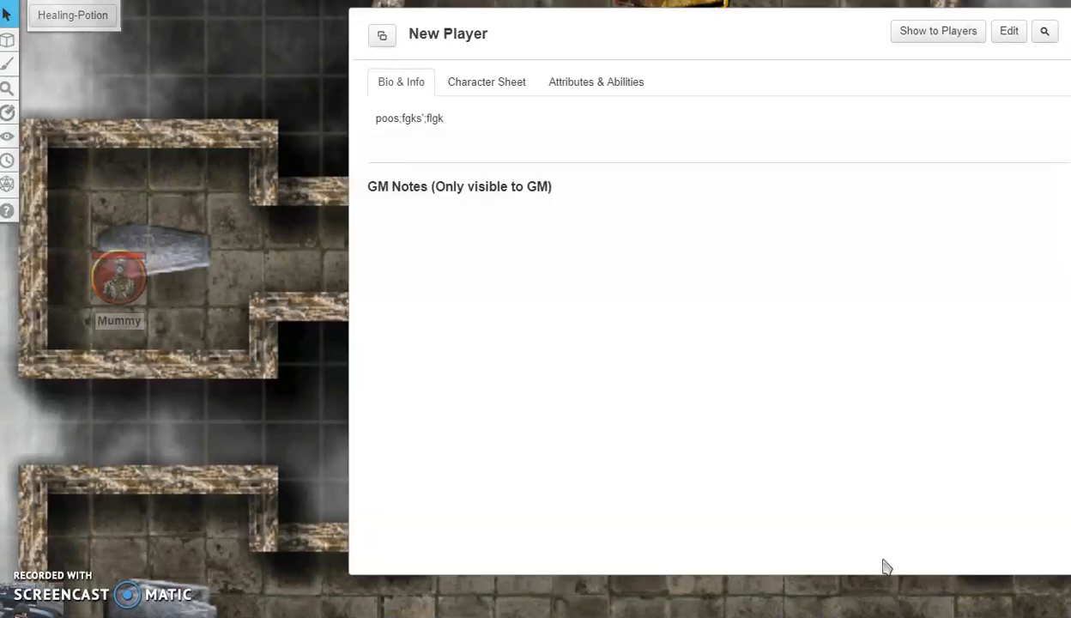
Step: Switch New Player's journal window to the Character Sheet view
click(488, 81)
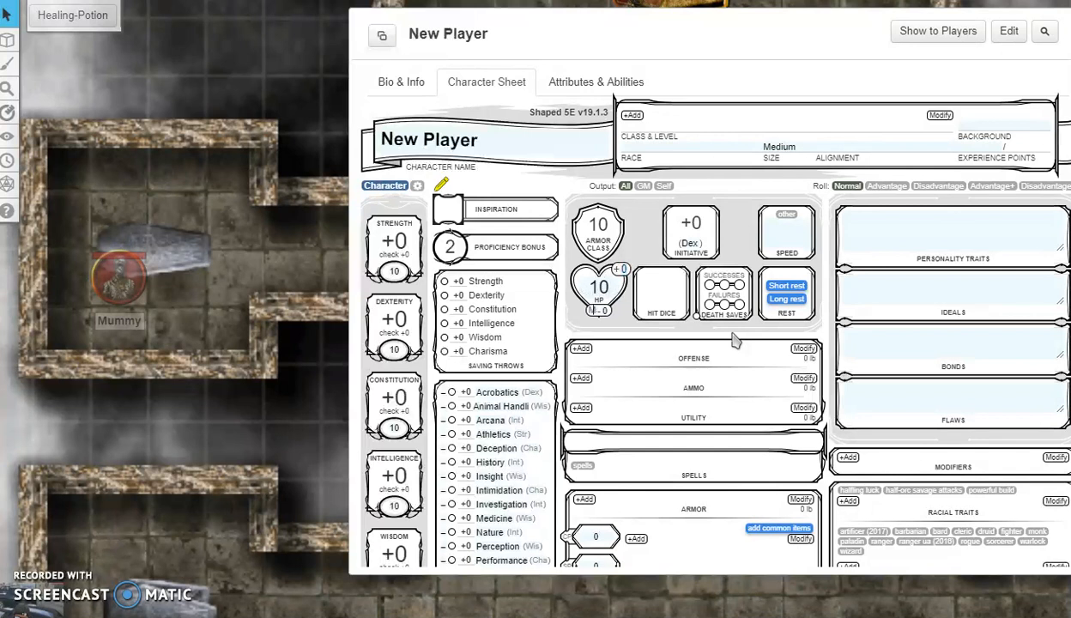
Step: Add a Wizard class entry at level 5 under Class & Level
click(633, 115)
click(631, 115)
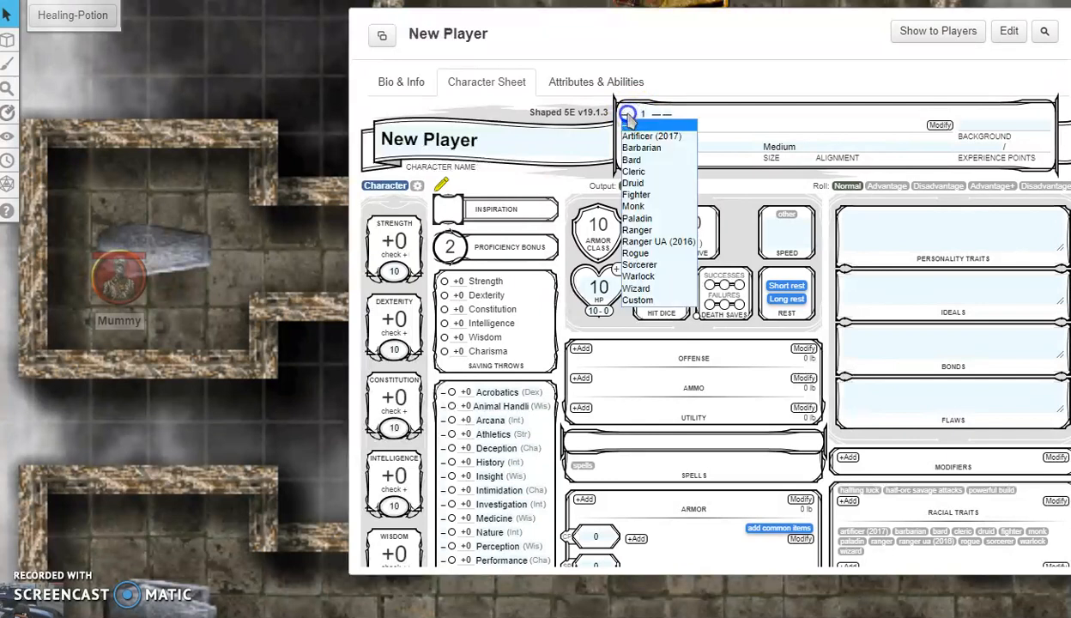
click(654, 291)
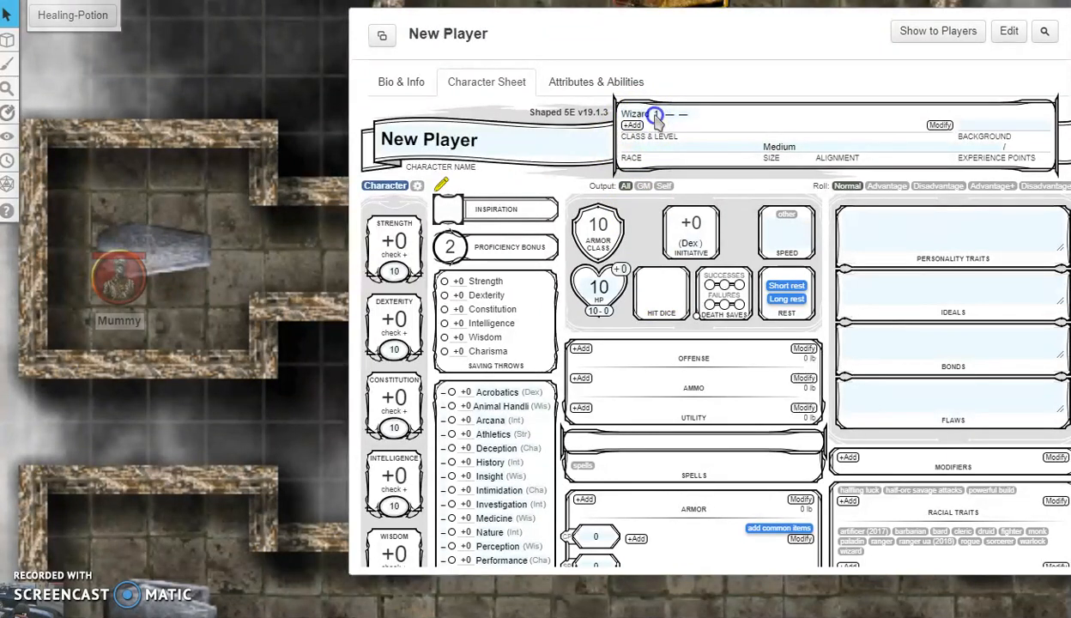
click(655, 115)
click(670, 232)
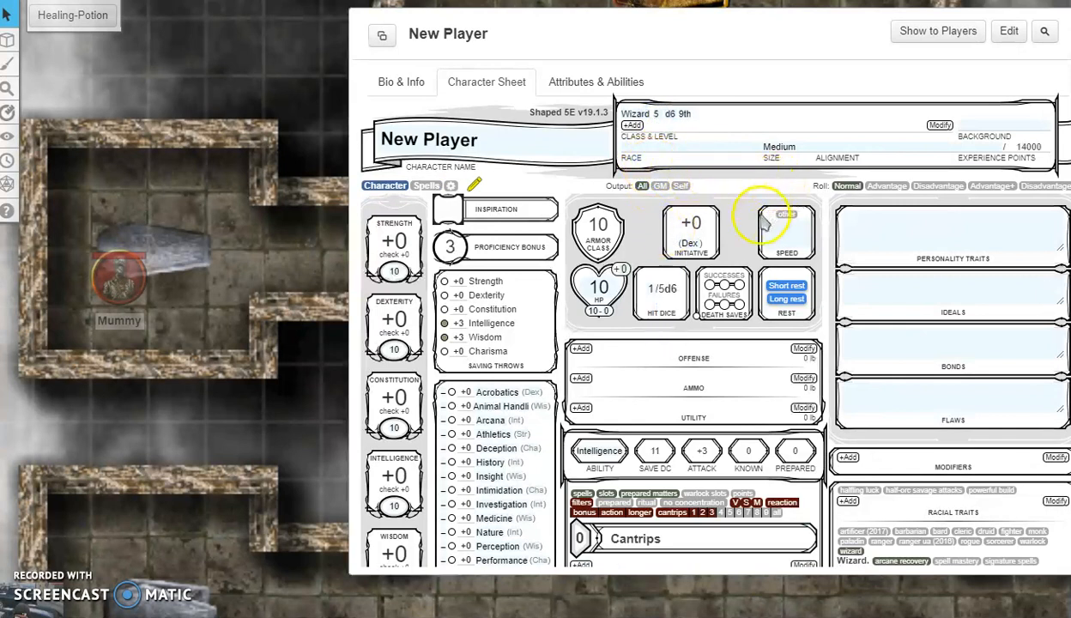
Step: Drag Magic Missile and Fireball from the compendium onto the sheet's spell list
scroll(820, 276, down, 3)
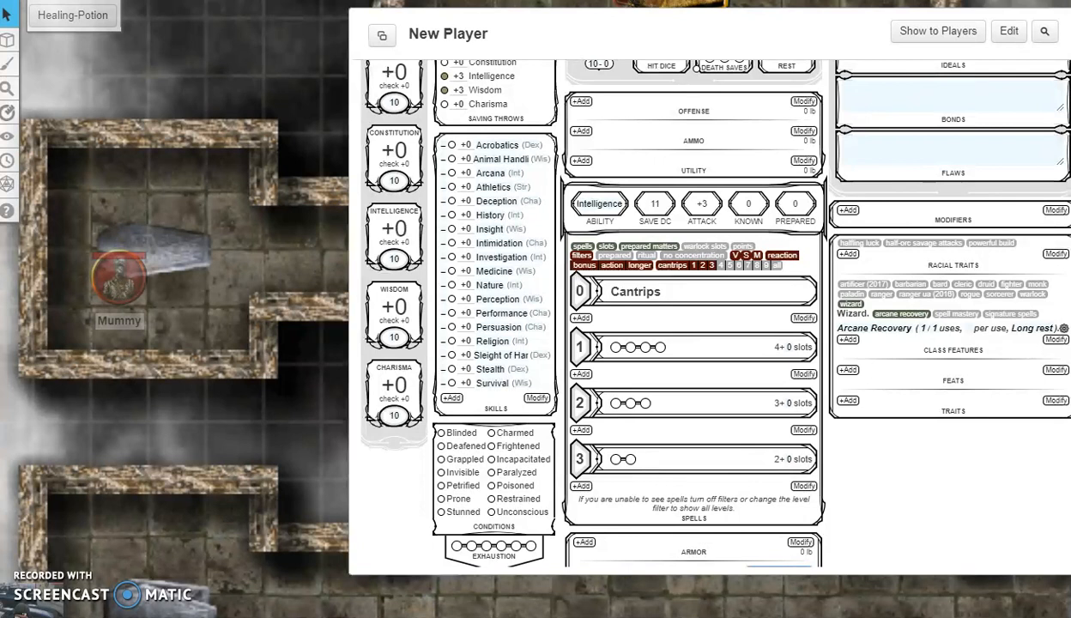
drag(801, 280, 739, 354)
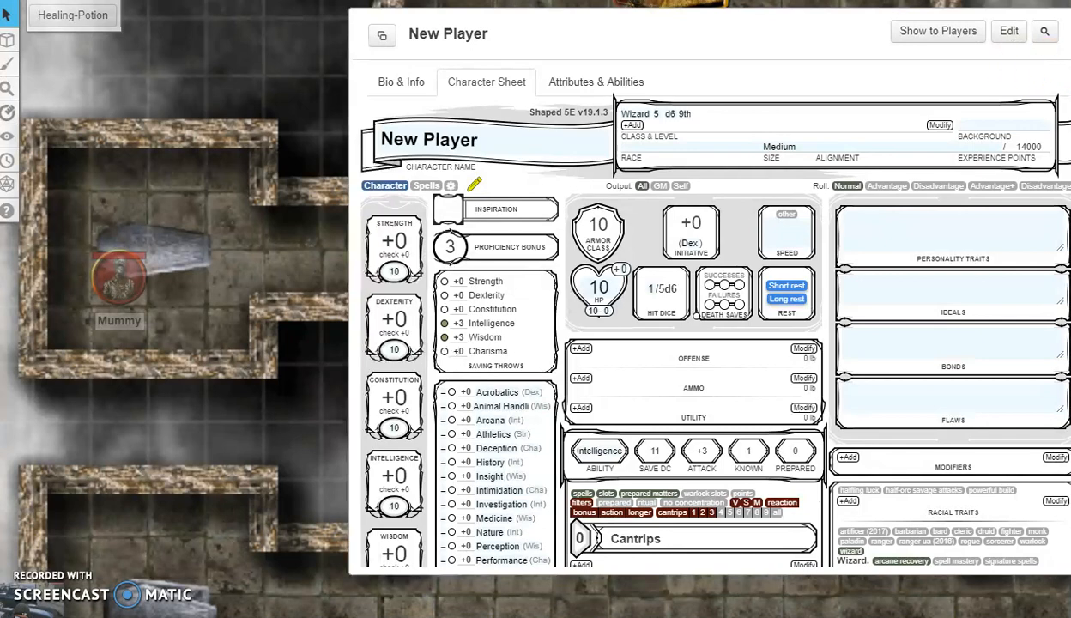
drag(1069, 180, 733, 347)
Step: Prepare Fireball and Magic Missile, then expend both level 1 and both level 3 slots
scroll(726, 355, down, 5)
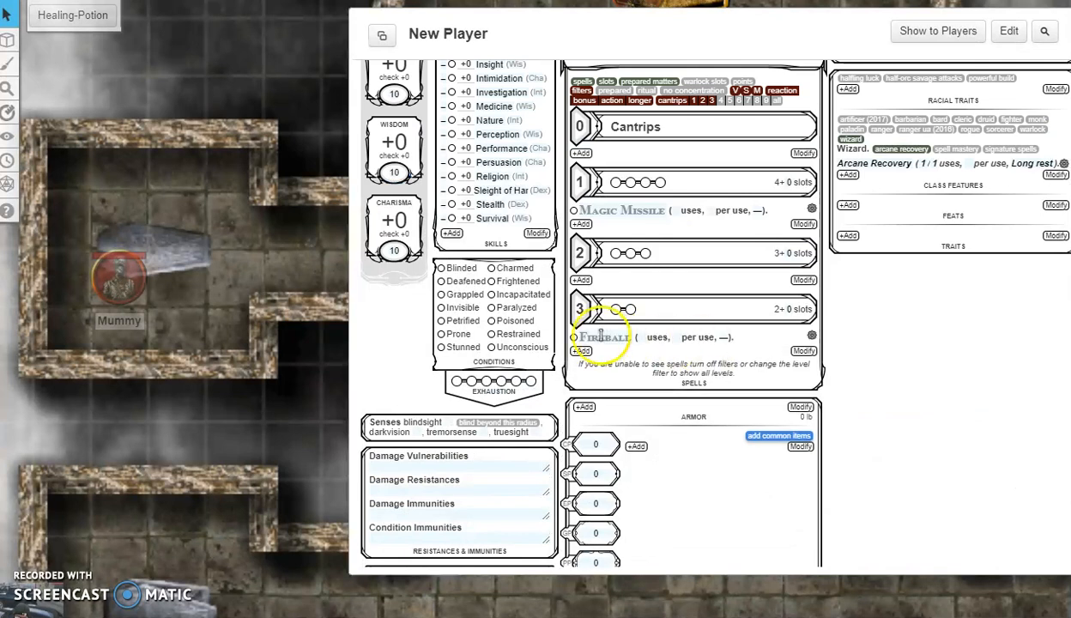
click(575, 337)
click(574, 210)
click(617, 182)
click(630, 182)
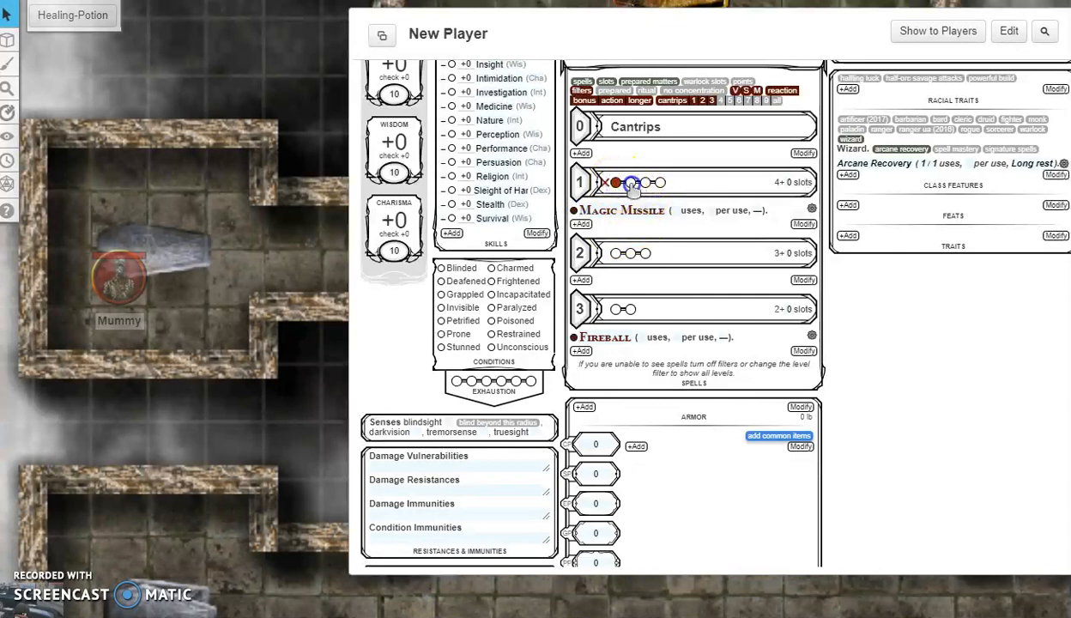
click(616, 309)
click(631, 309)
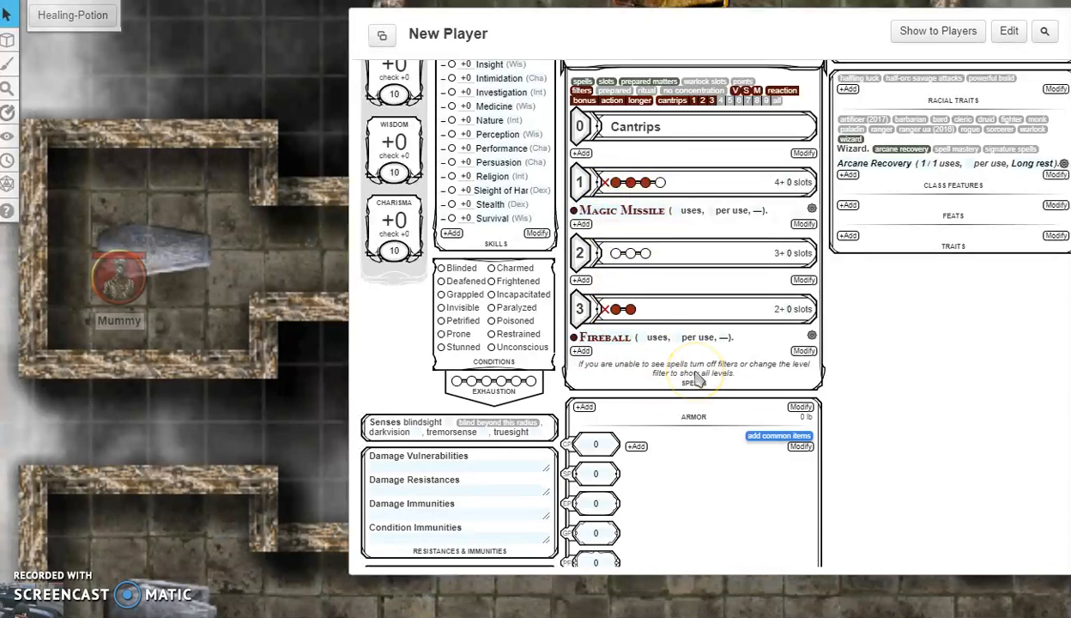
Step: Lower current HP to 5 and take a long rest to restore it
scroll(674, 388, up, 4)
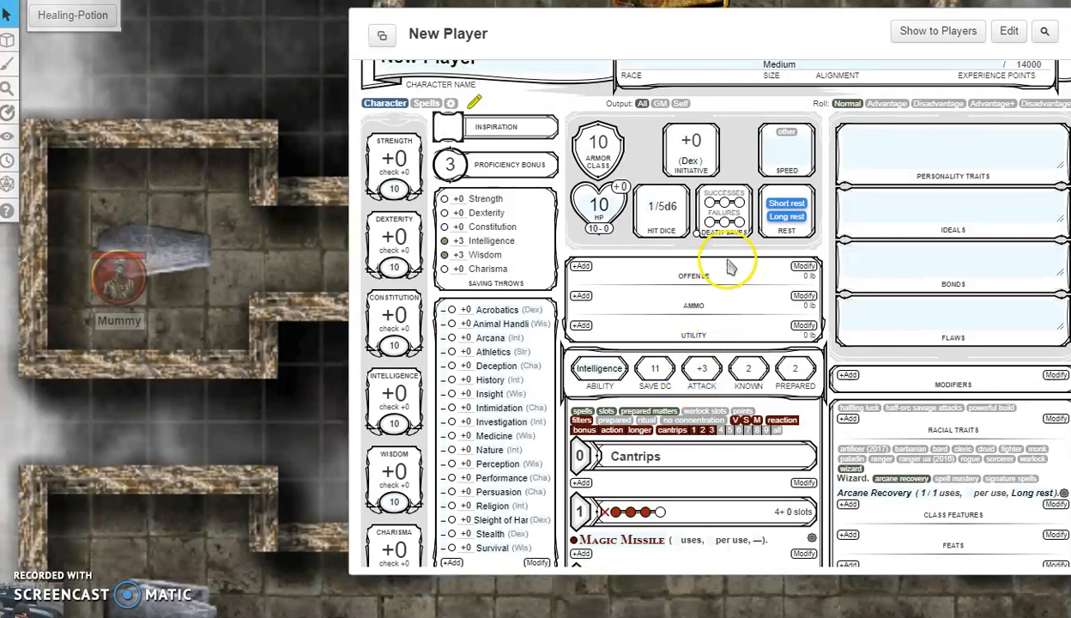
click(789, 135)
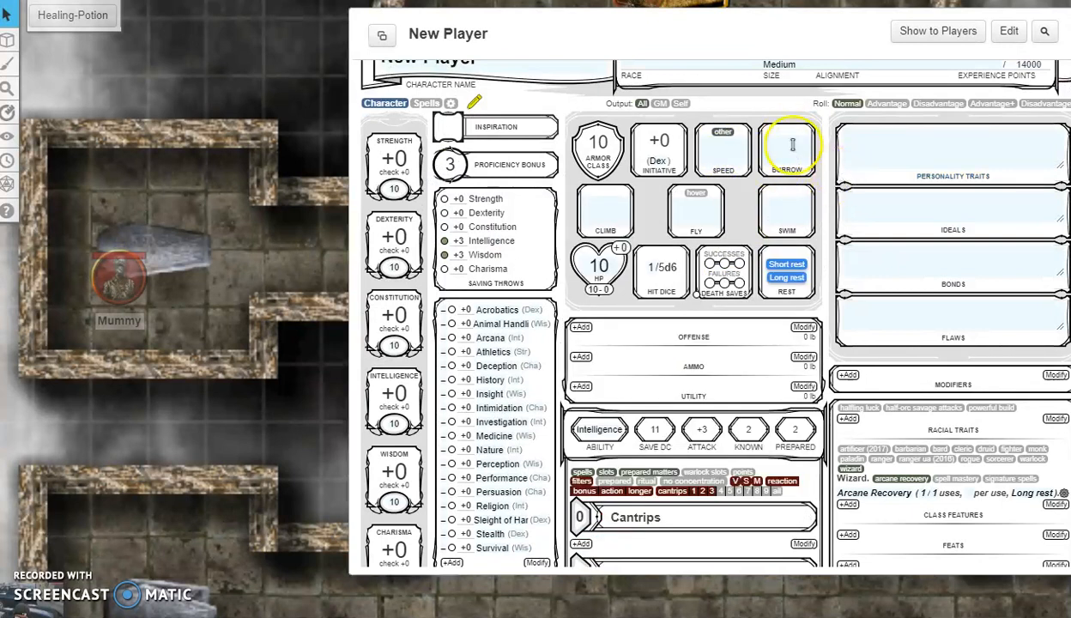
click(723, 133)
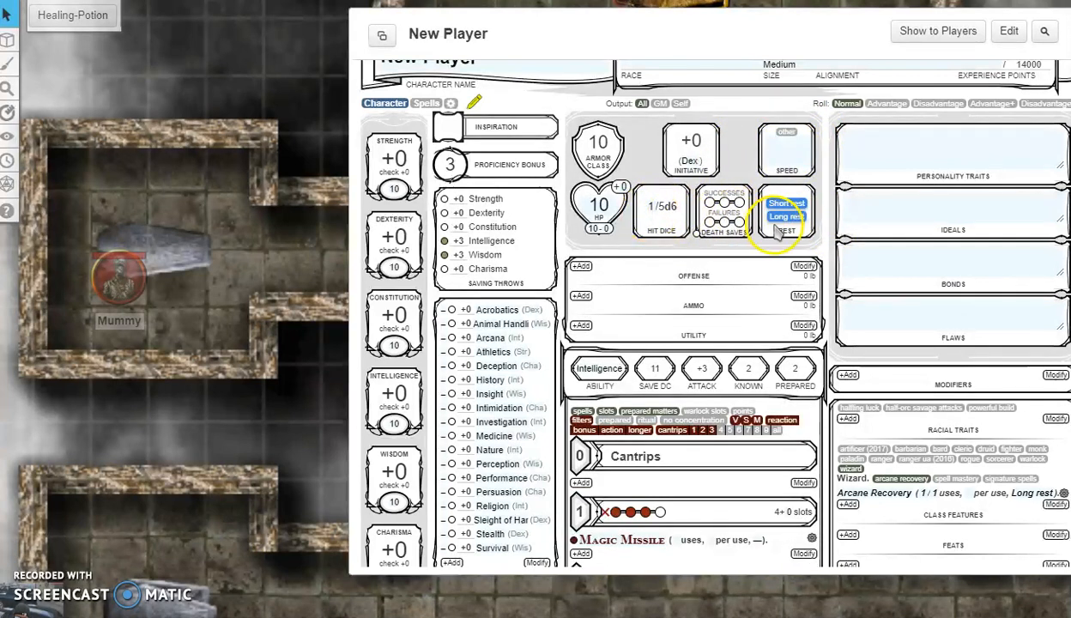
drag(589, 206, 666, 206)
text(5)
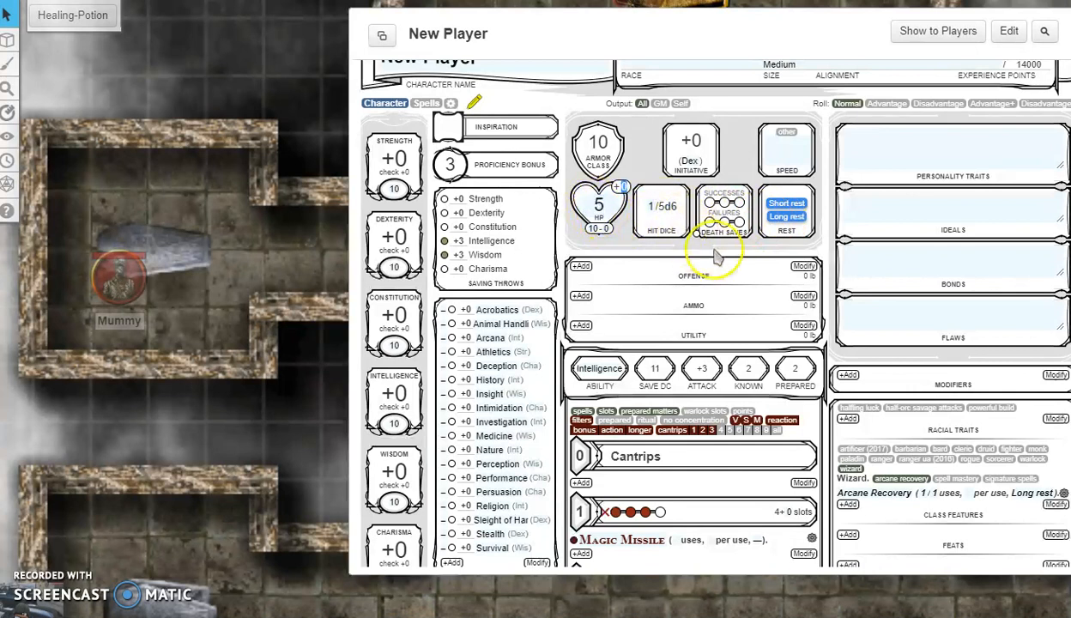
click(787, 217)
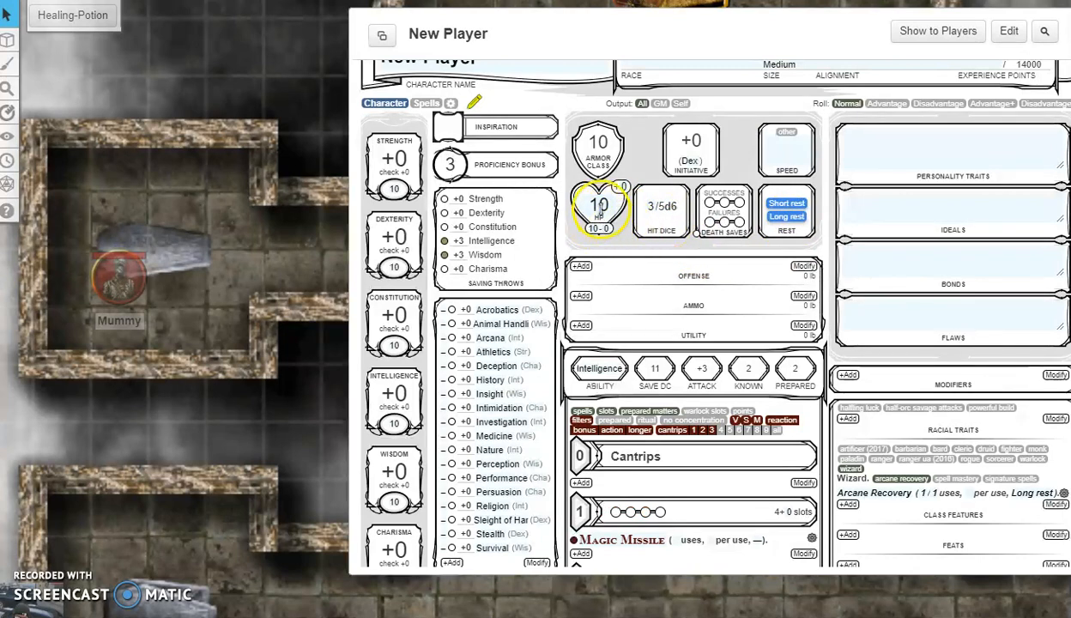
Step: Expend one level 1 and one level 3 slot, then long rest again to recover everything
scroll(629, 270, down, 3)
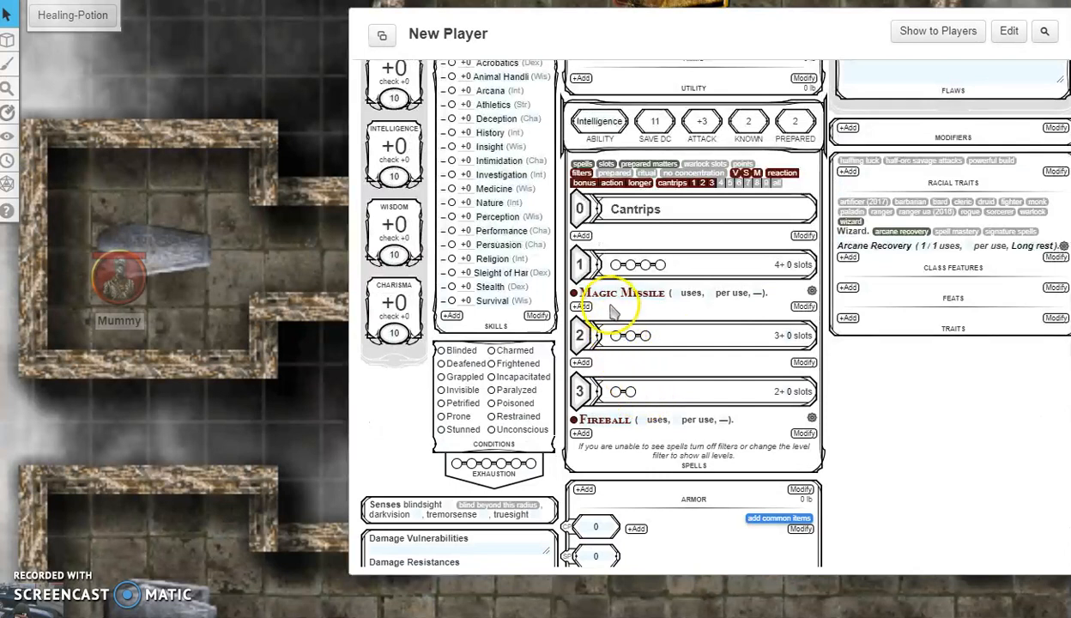
click(615, 264)
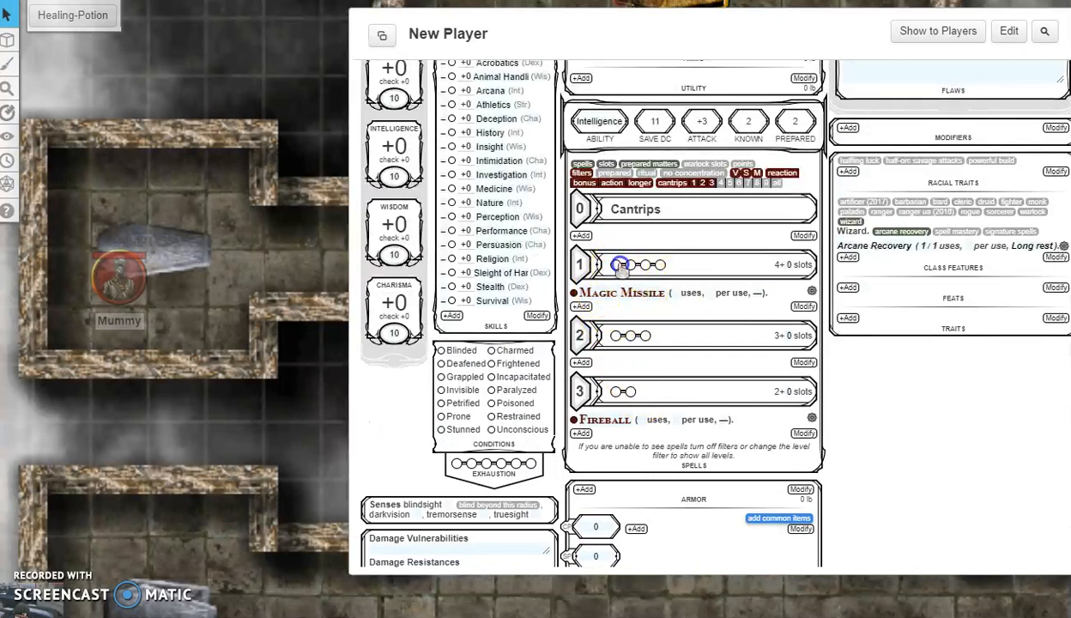
click(616, 390)
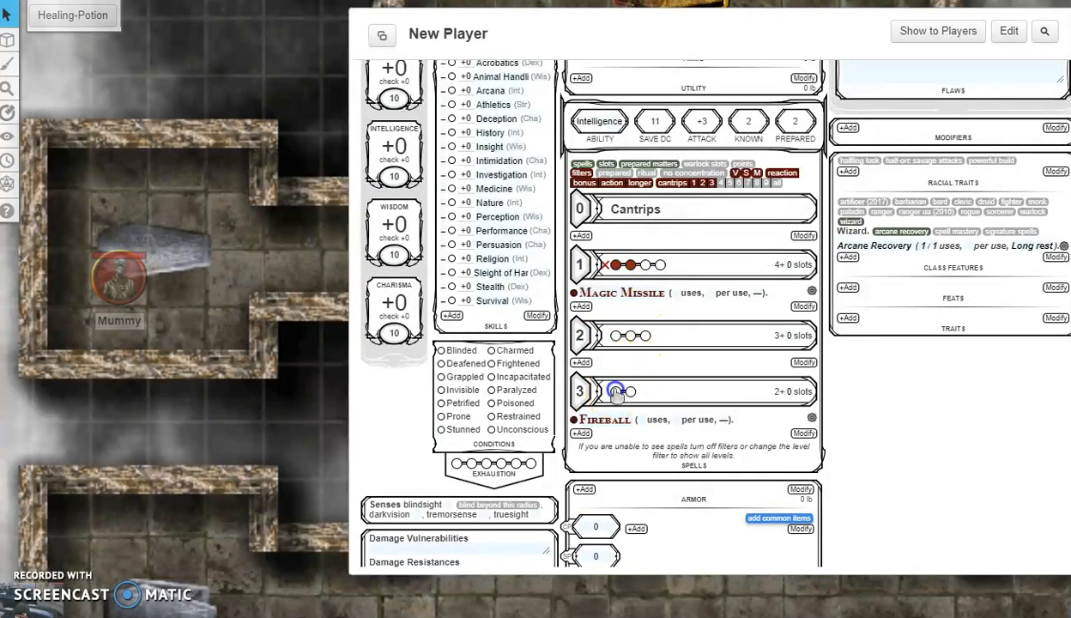
scroll(676, 385, up, 4)
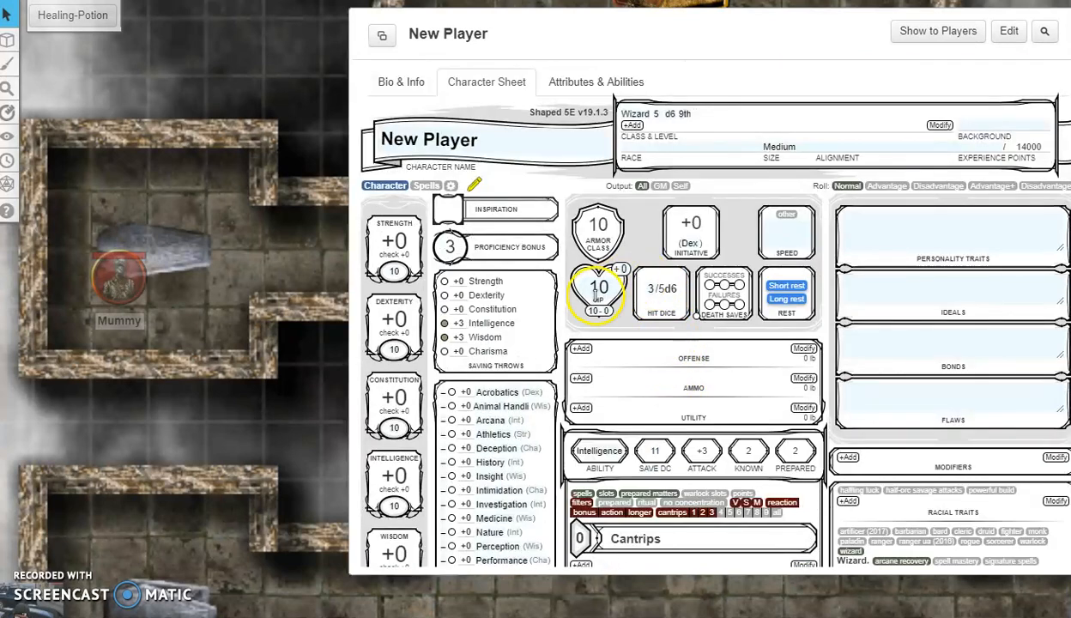
click(597, 290)
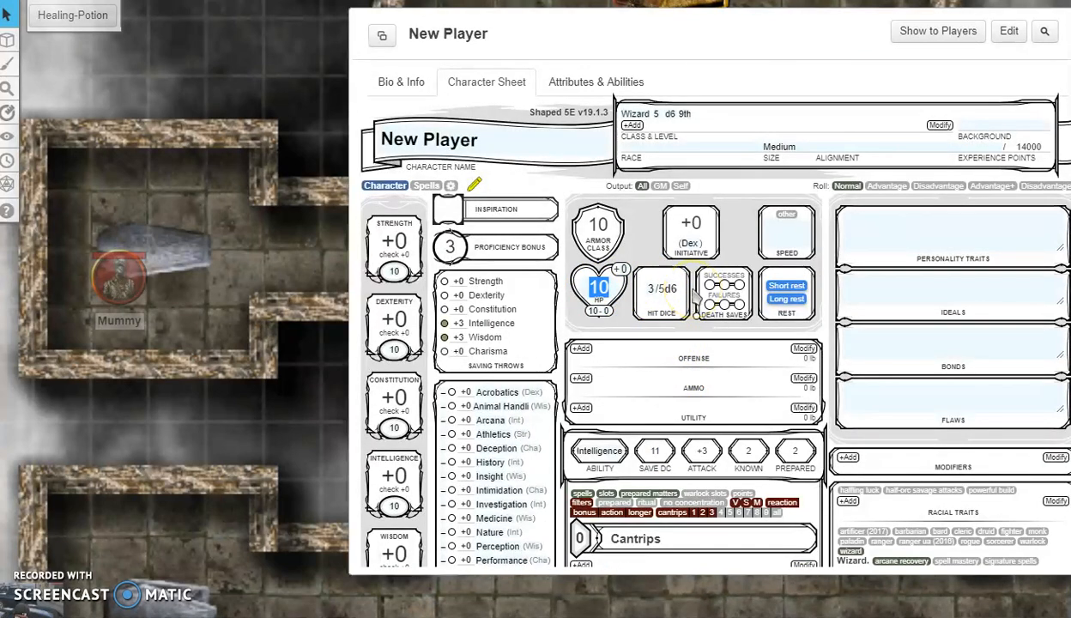
click(786, 301)
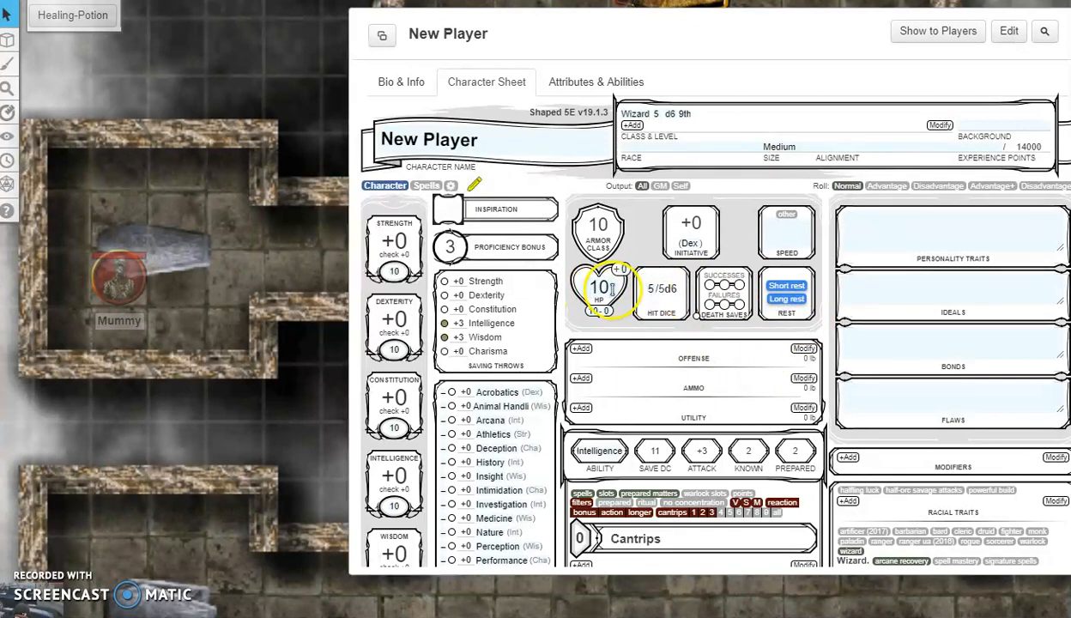
scroll(637, 376, down, 1)
scroll(637, 375, down, 5)
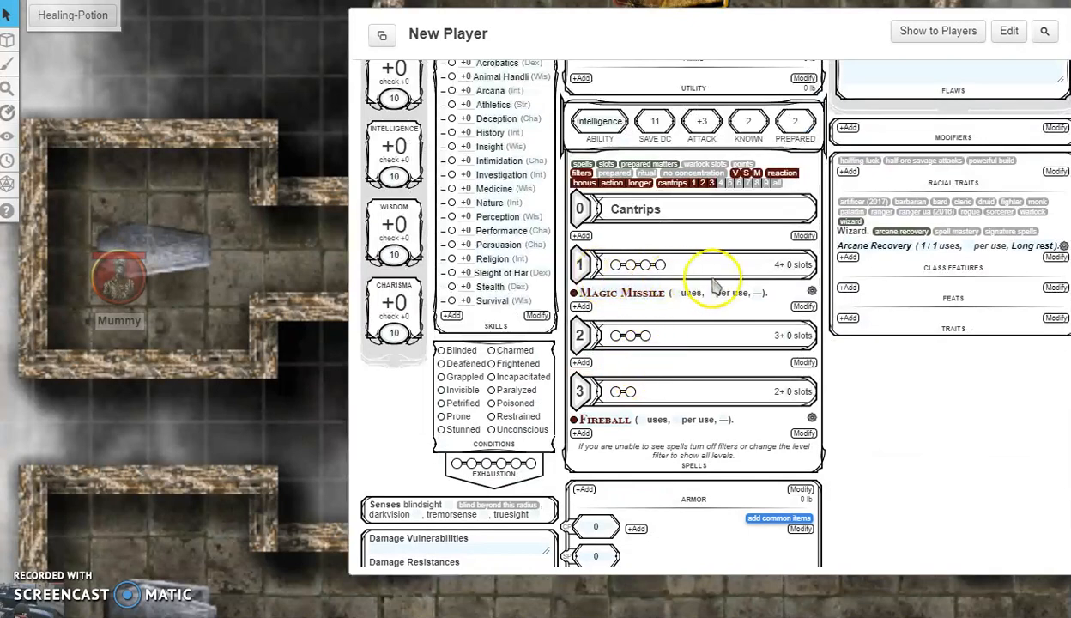
scroll(706, 420, up, 5)
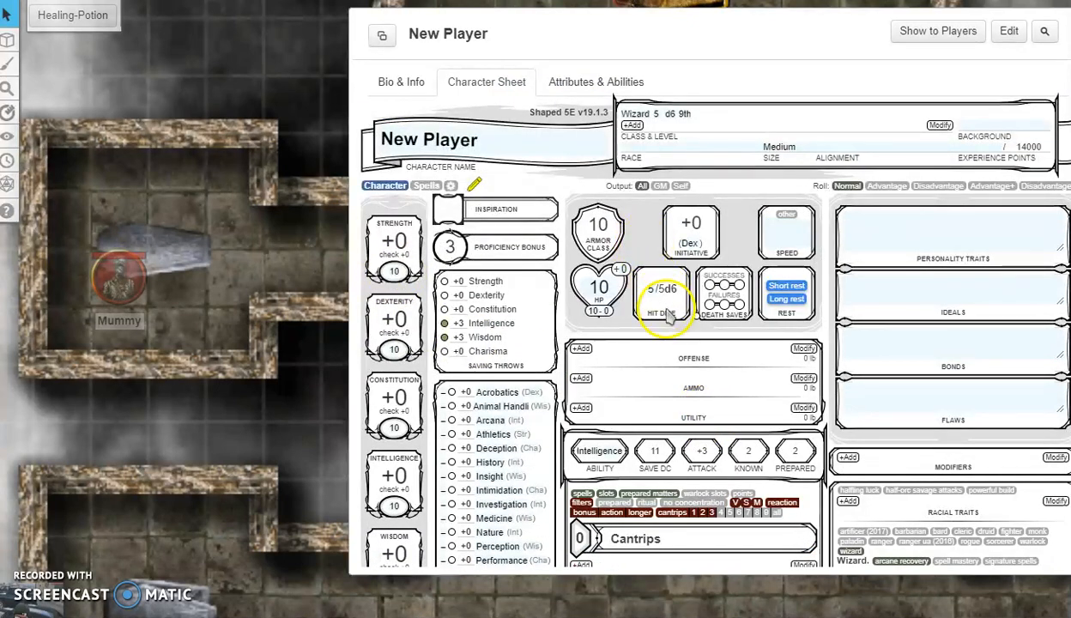
scroll(669, 315, down, 1)
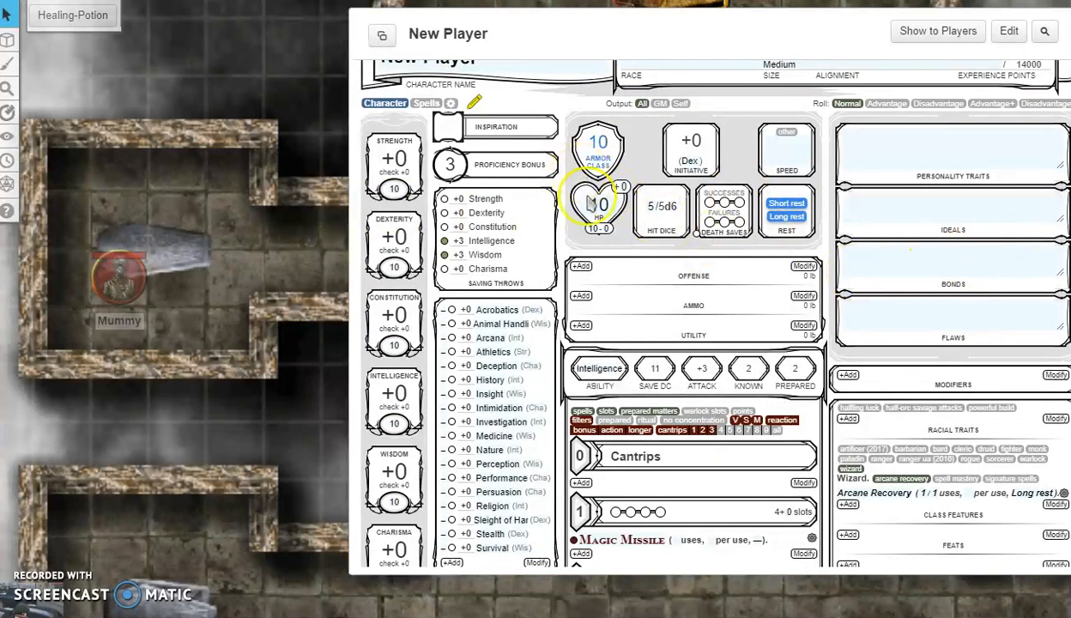
scroll(633, 403, down, 2)
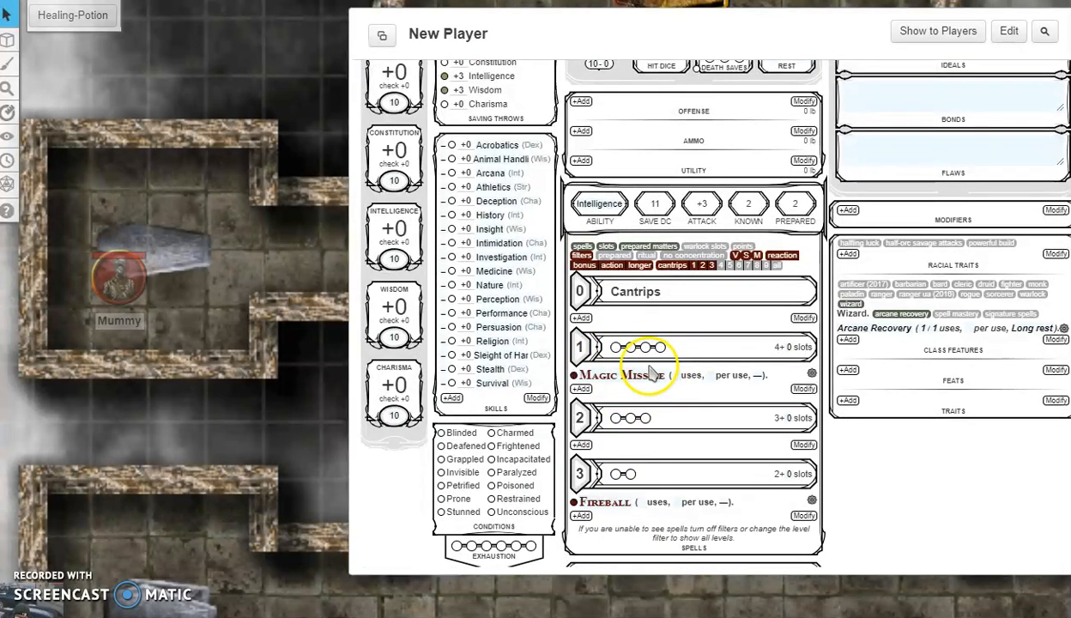
scroll(650, 371, up, 3)
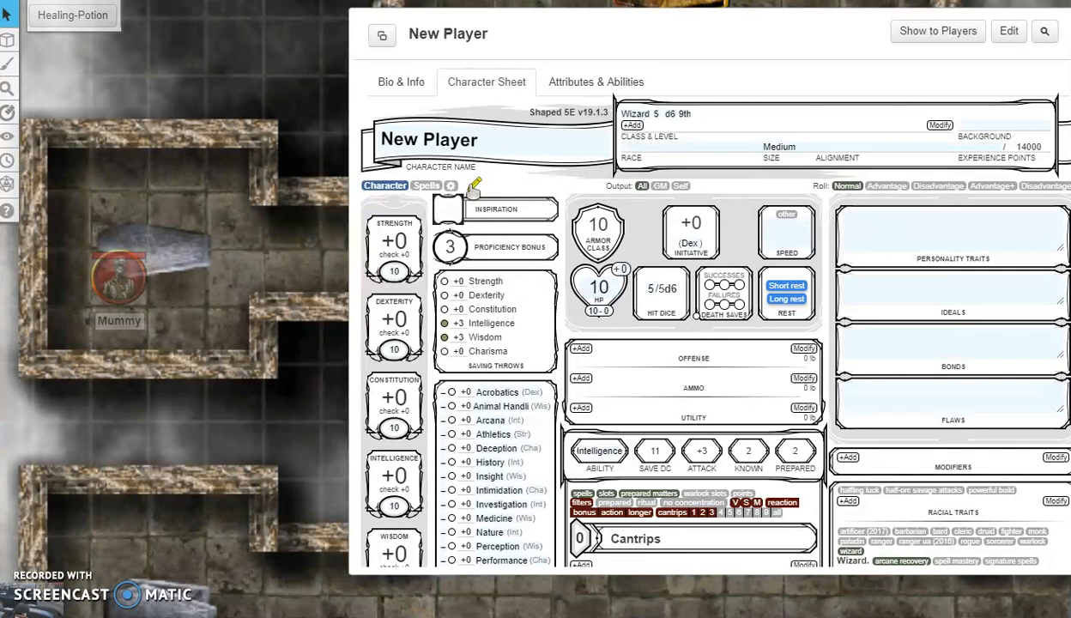
Step: Leave editing mode and switch on Passive skills in the sheet settings
click(473, 185)
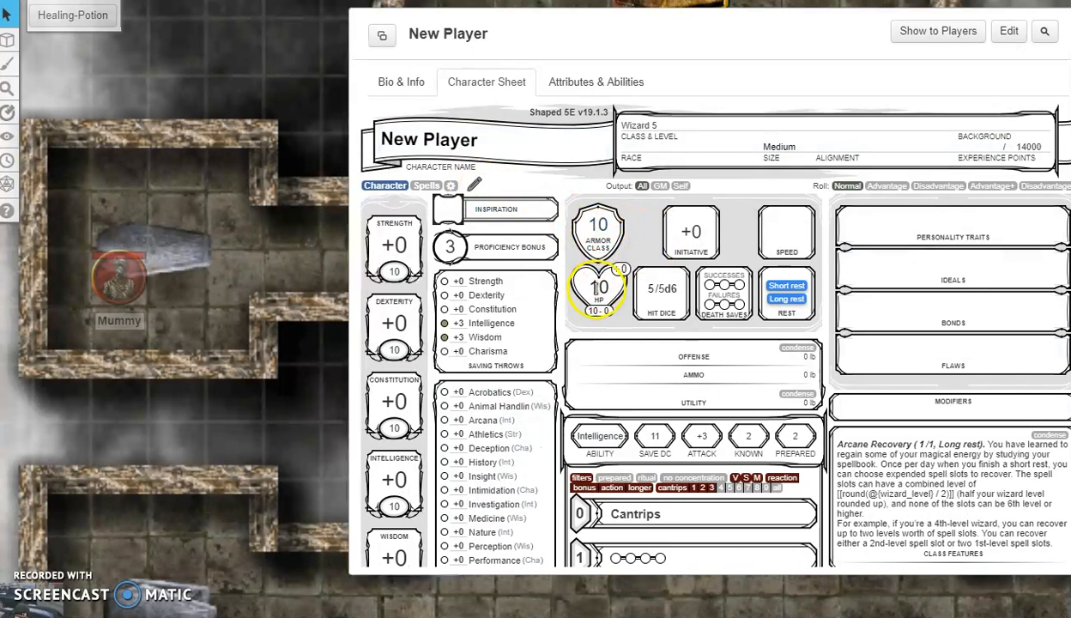
scroll(580, 305, down, 4)
scroll(588, 325, up, 4)
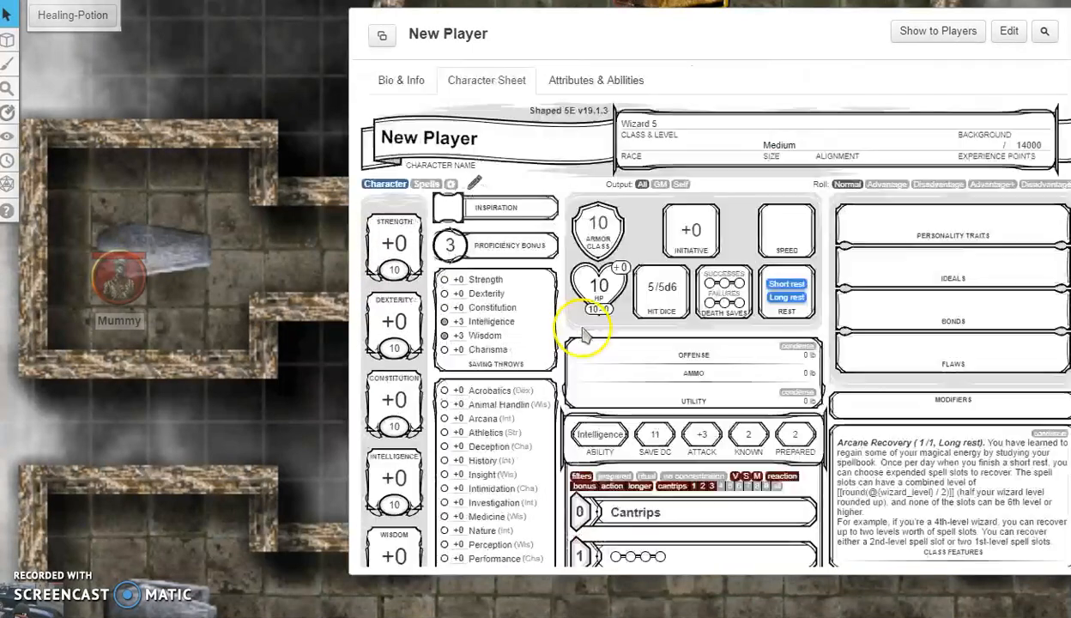
click(451, 185)
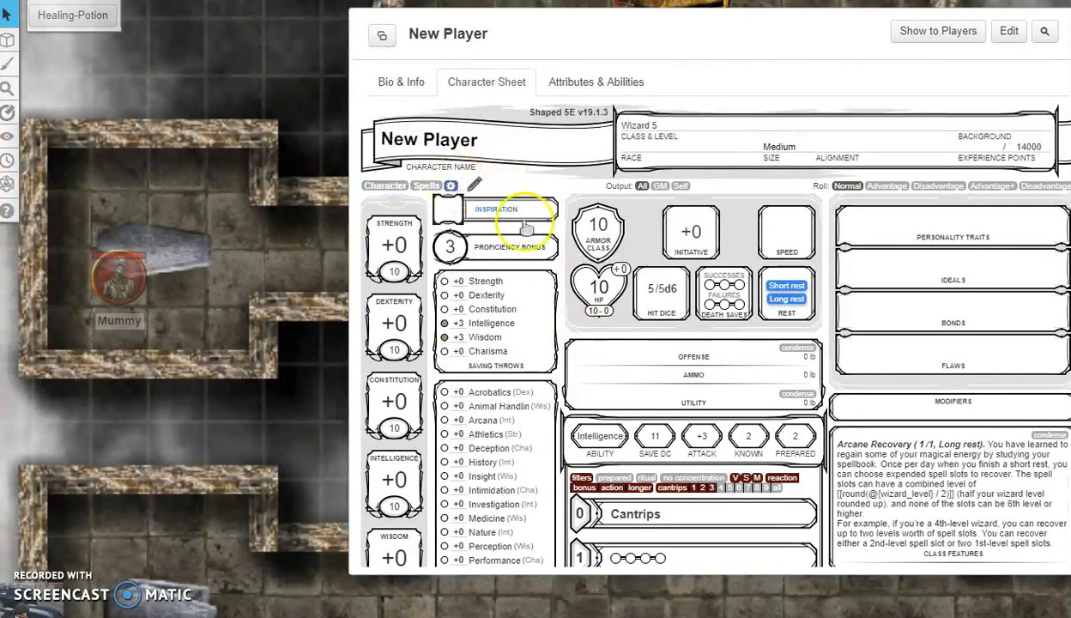
scroll(558, 240, down, 1)
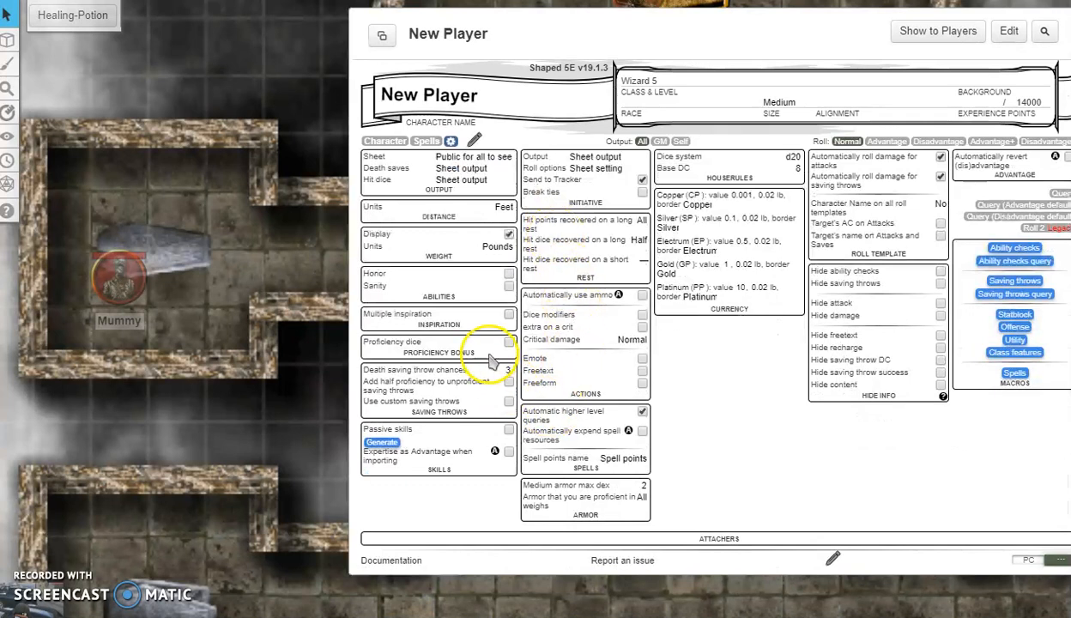
click(508, 431)
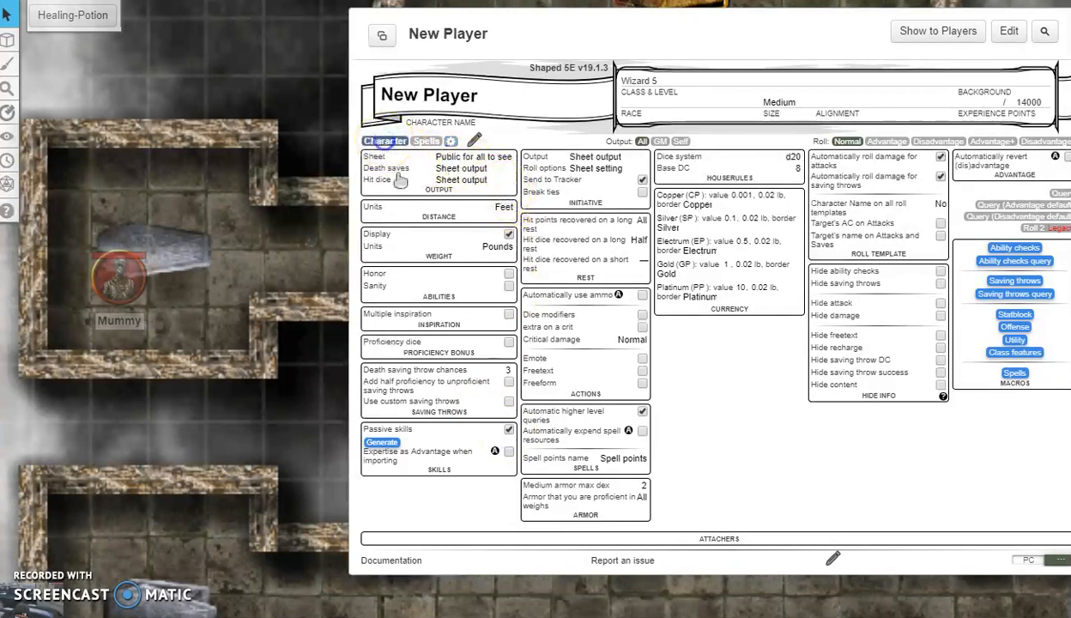
click(385, 141)
Step: Turn Passive skills back off in the settings and return to the Character page
scroll(534, 391, down, 5)
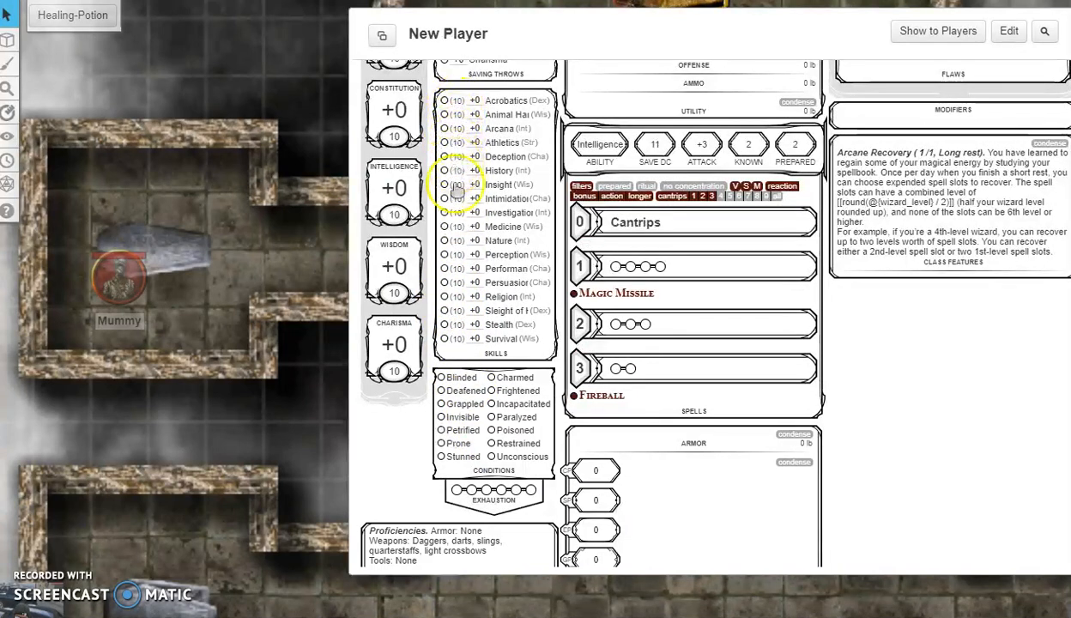
scroll(471, 334, up, 6)
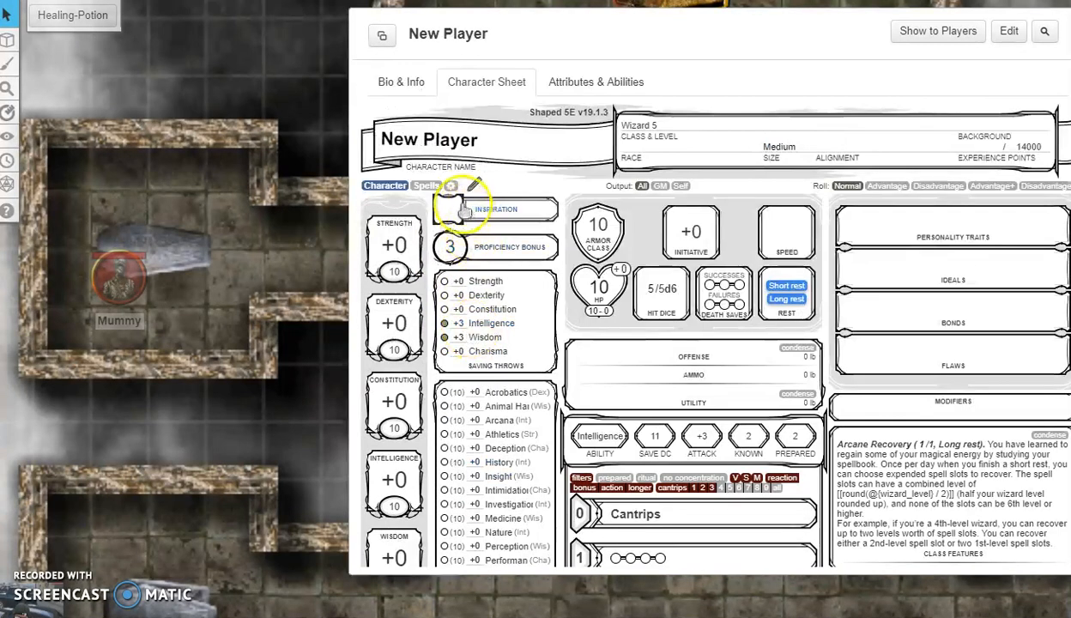
click(451, 187)
scroll(472, 412, down, 1)
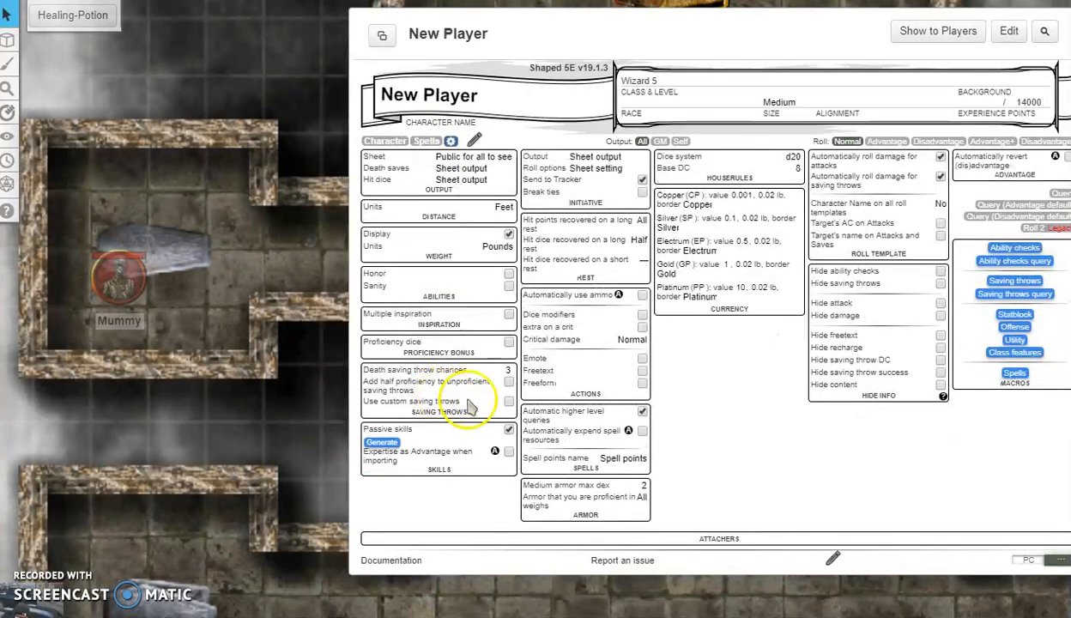
click(510, 431)
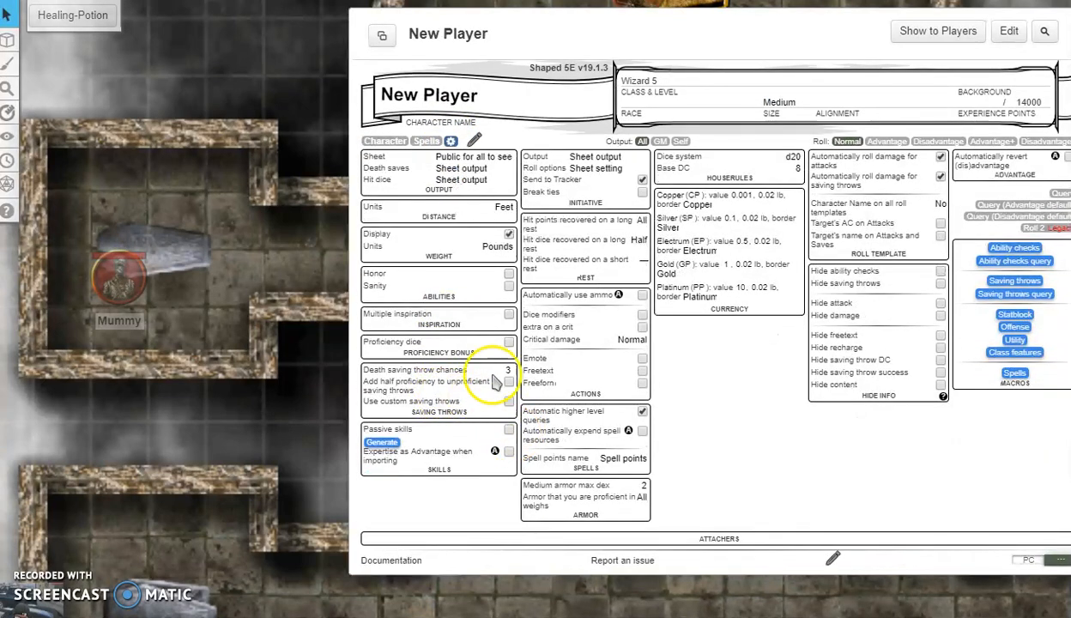
click(384, 141)
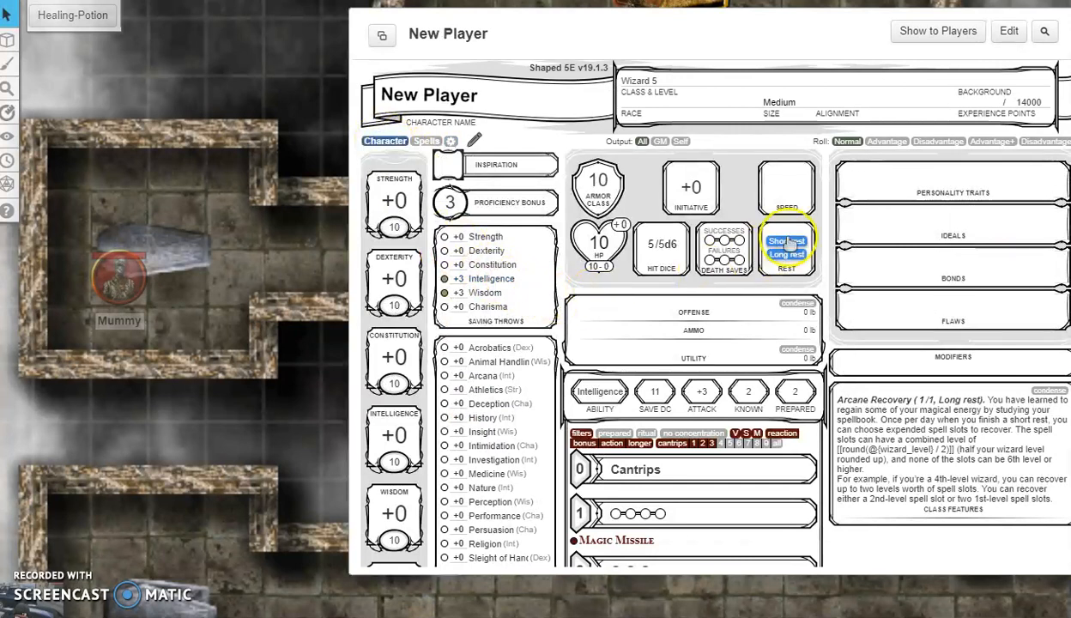
scroll(849, 206, up, 1)
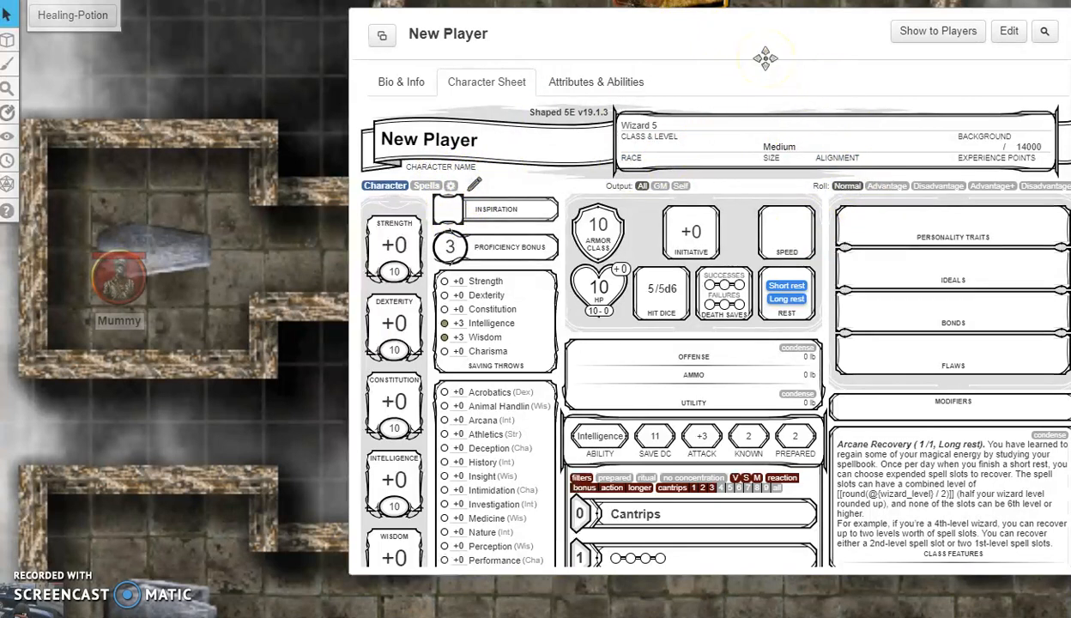
Step: Close the New Player character sheet and deselect the token on the map
drag(765, 58, 587, 95)
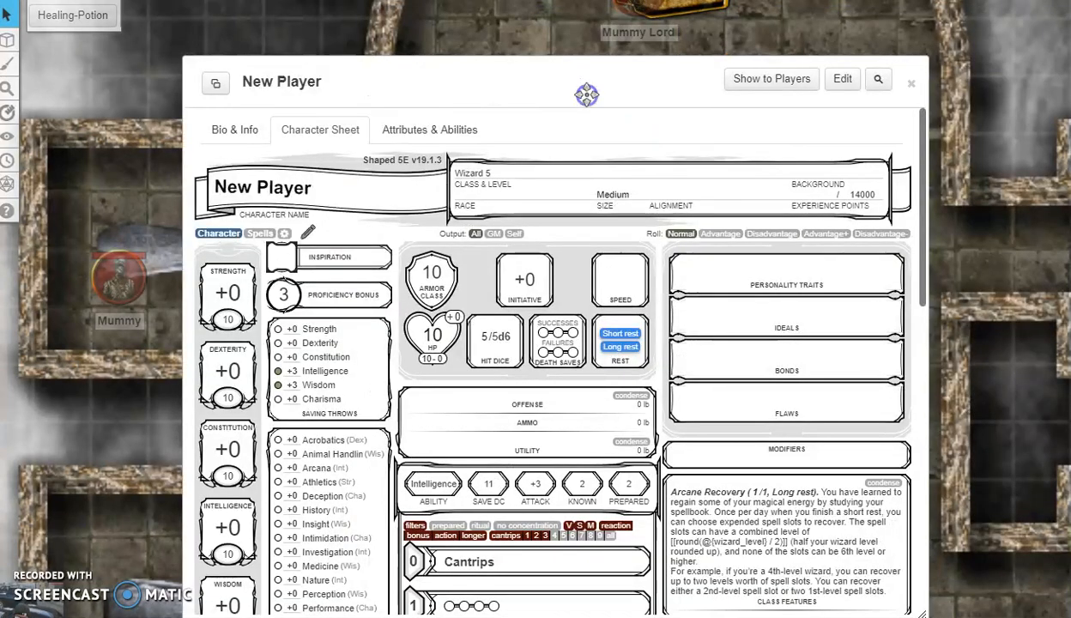
click(912, 83)
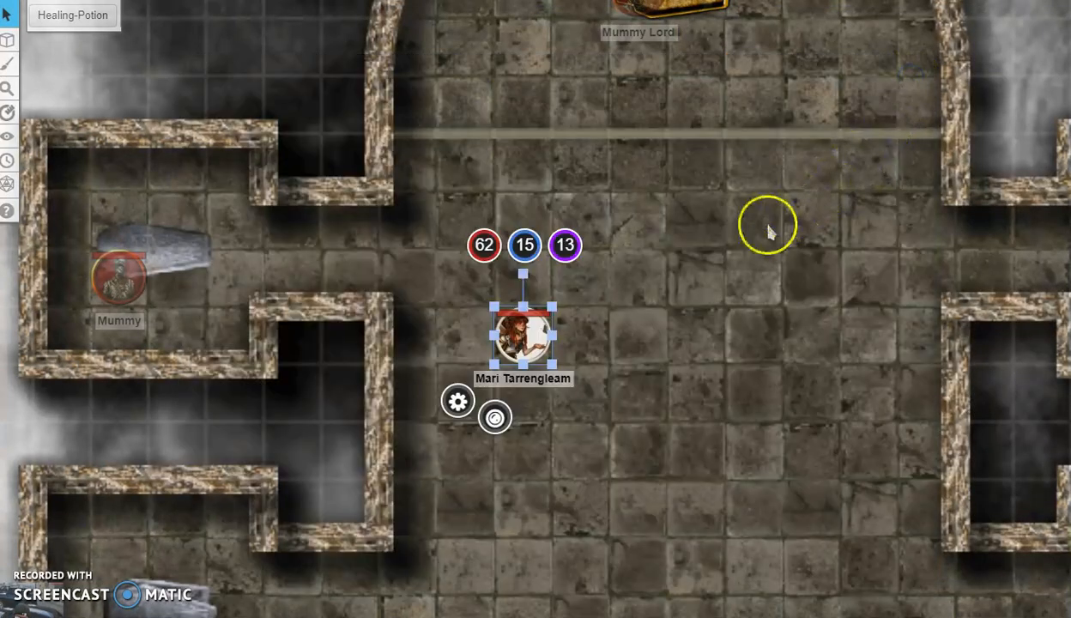
click(582, 306)
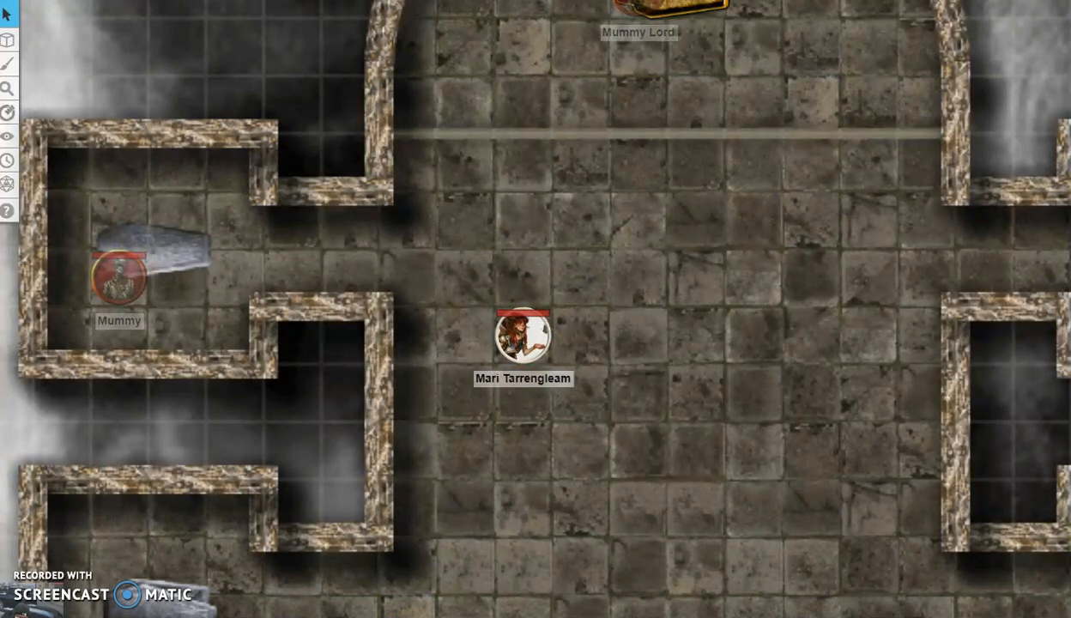
Step: Drop the elf portrait onto the map as a token sized to one grid square, positioned by the corridor
key(alt+Tab)
drag(298, 107, 755, 304)
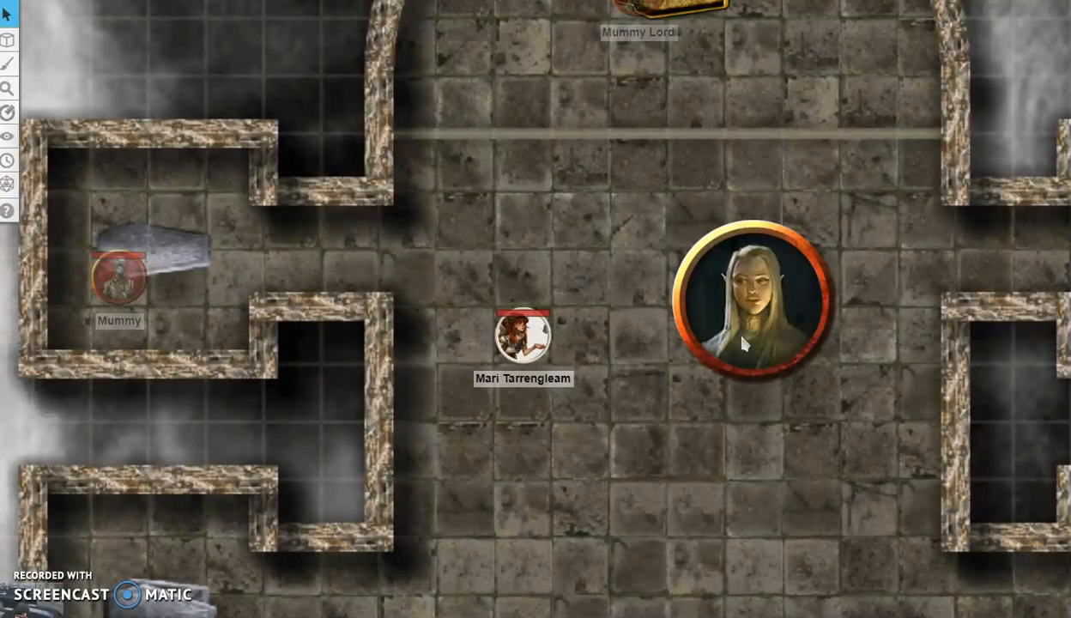
drag(748, 308, 739, 279)
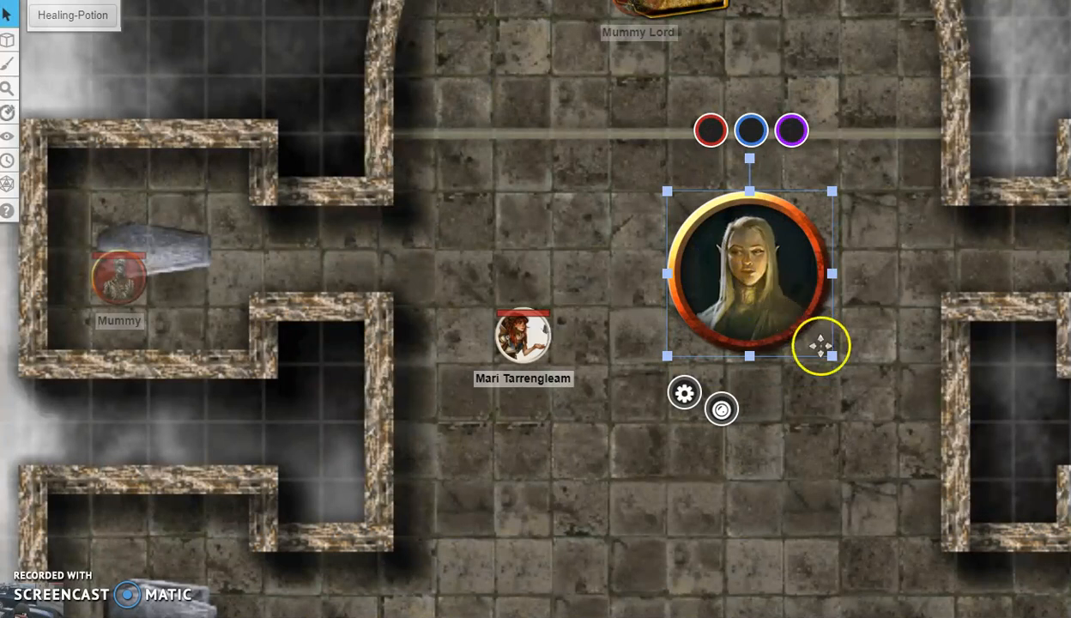
drag(832, 355, 717, 265)
click(702, 238)
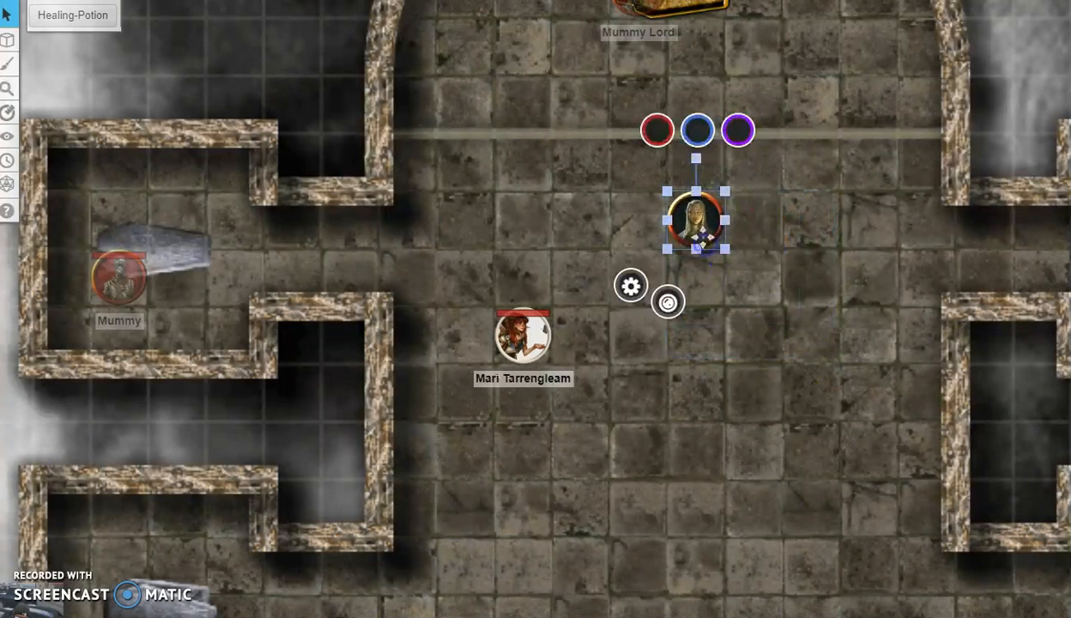
drag(702, 221, 702, 279)
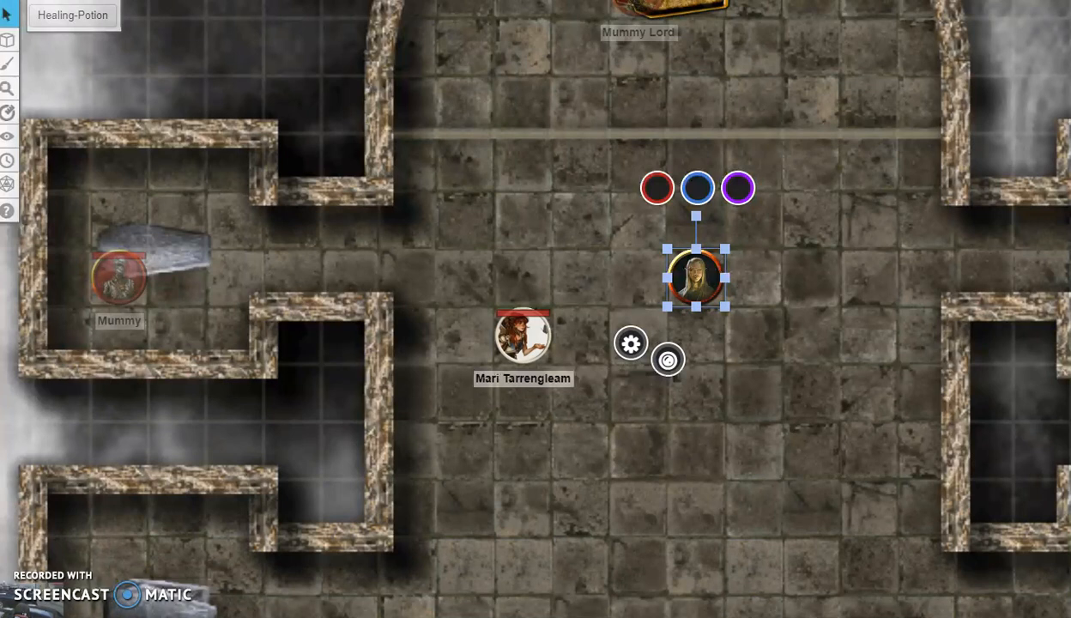
Step: Link the elf token to New Player, show its nameplate, adjust player permissions and save
double_click(711, 264)
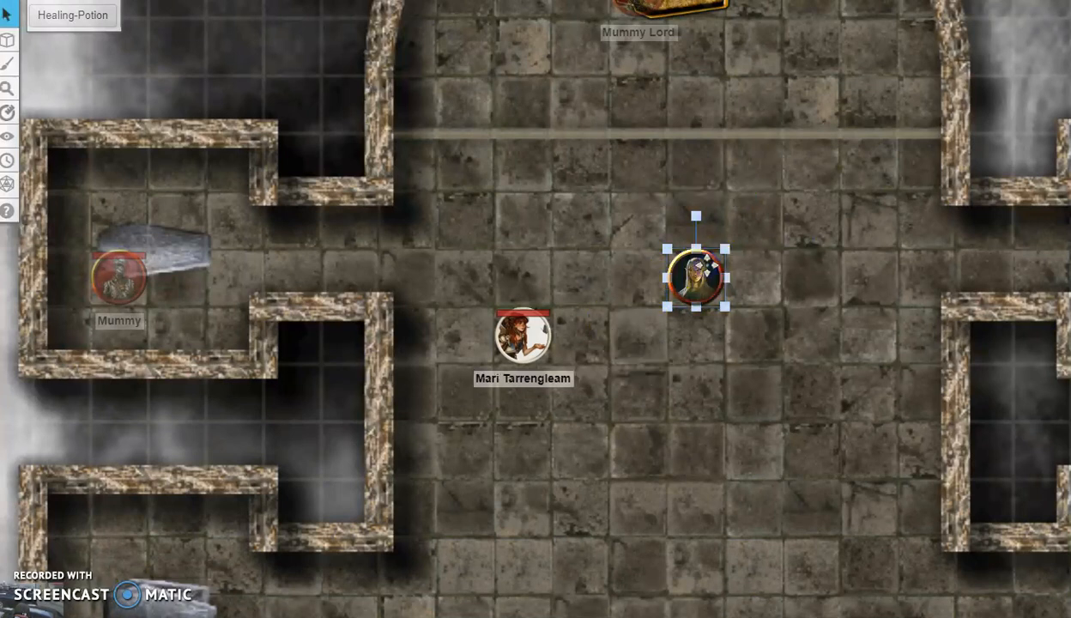
click(586, 138)
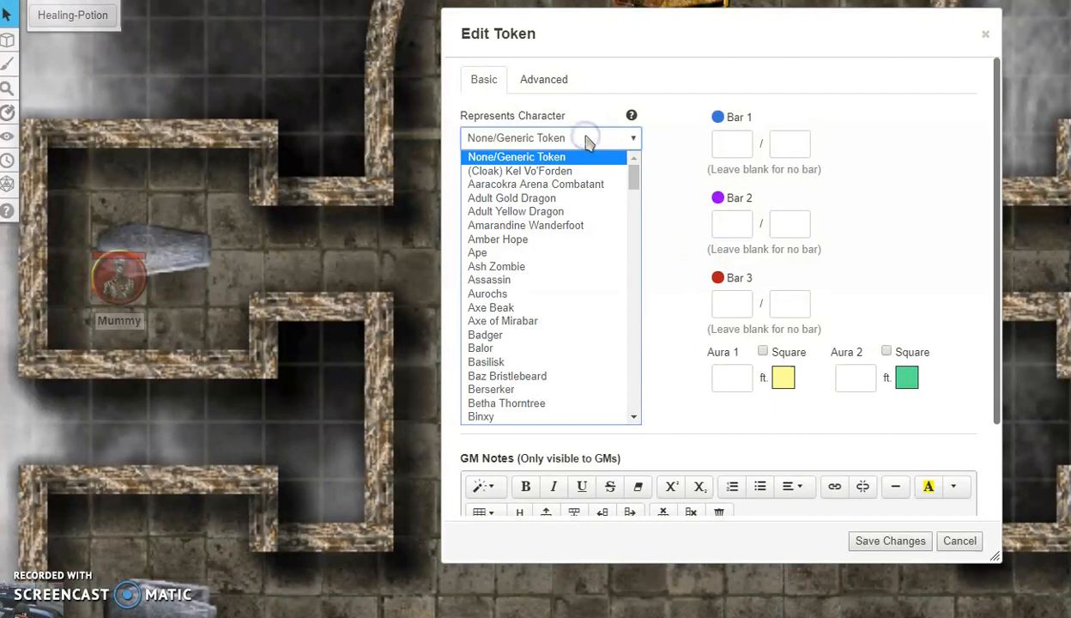
text(ne)
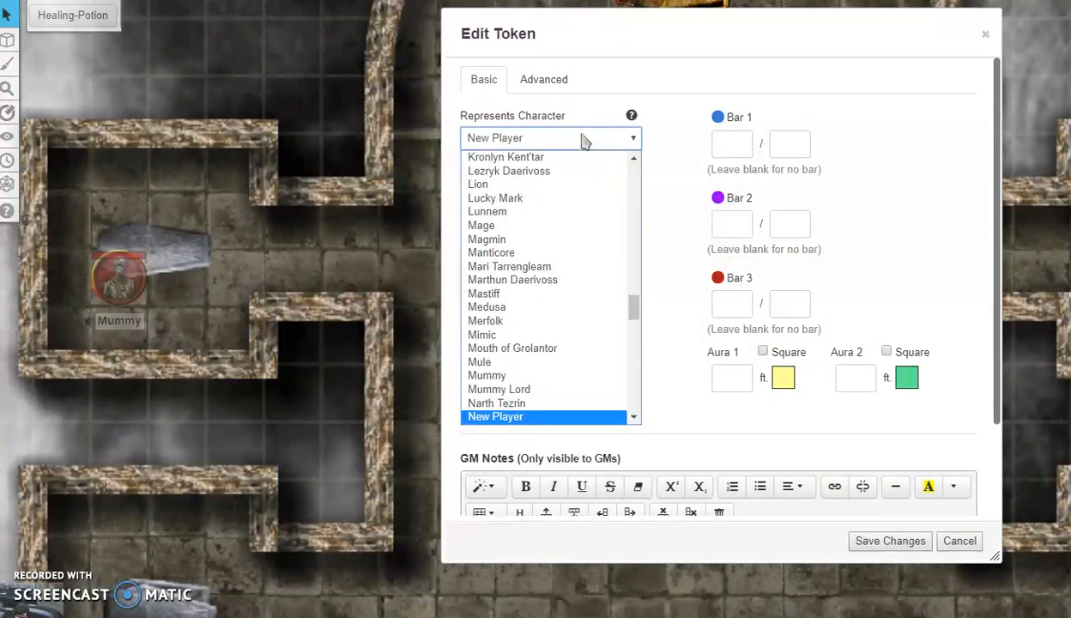
click(582, 140)
click(545, 176)
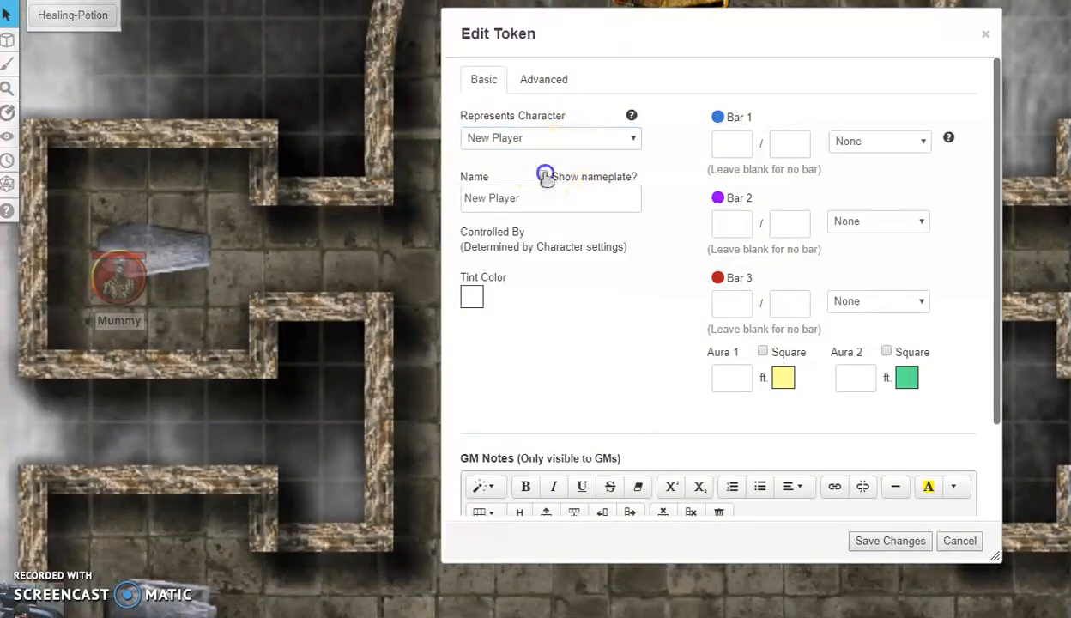
click(532, 86)
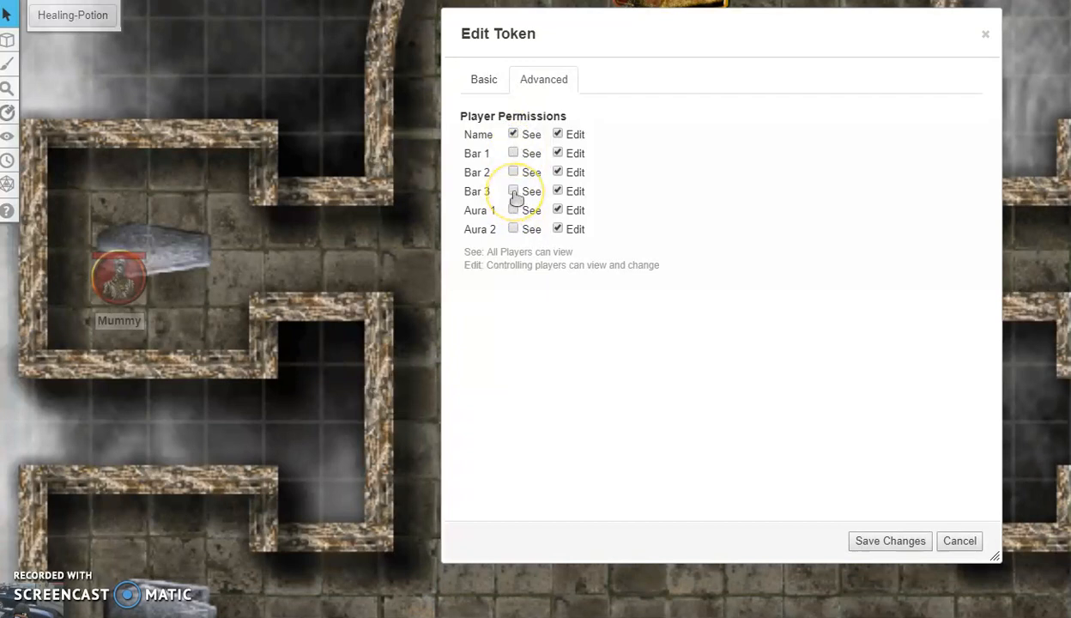
click(867, 541)
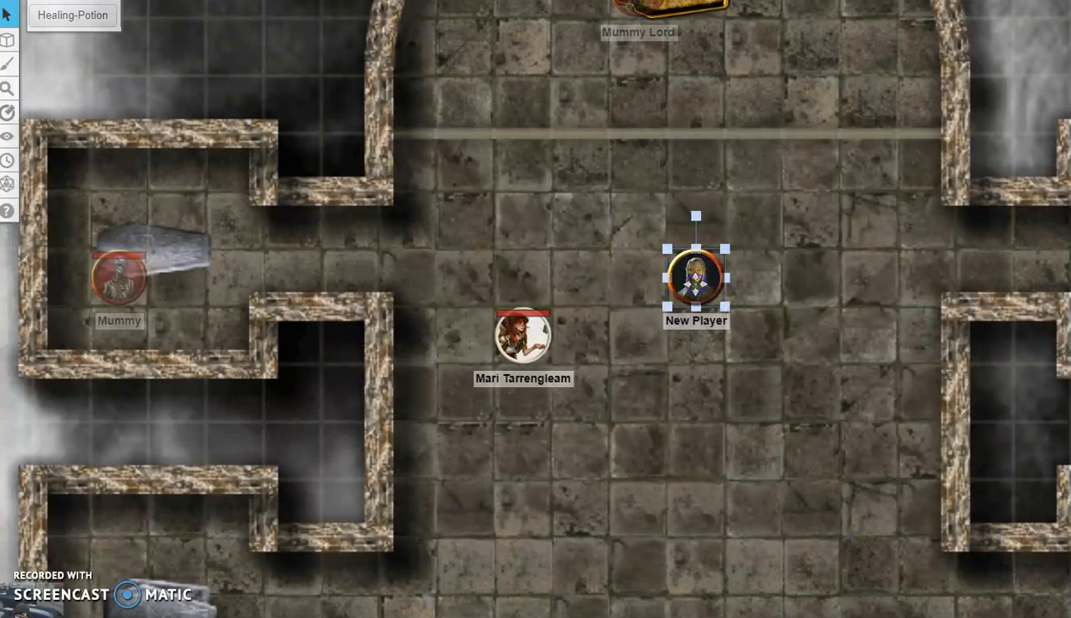
Step: Make the token's bar 3 track HP and bar 1 track AC
double_click(695, 277)
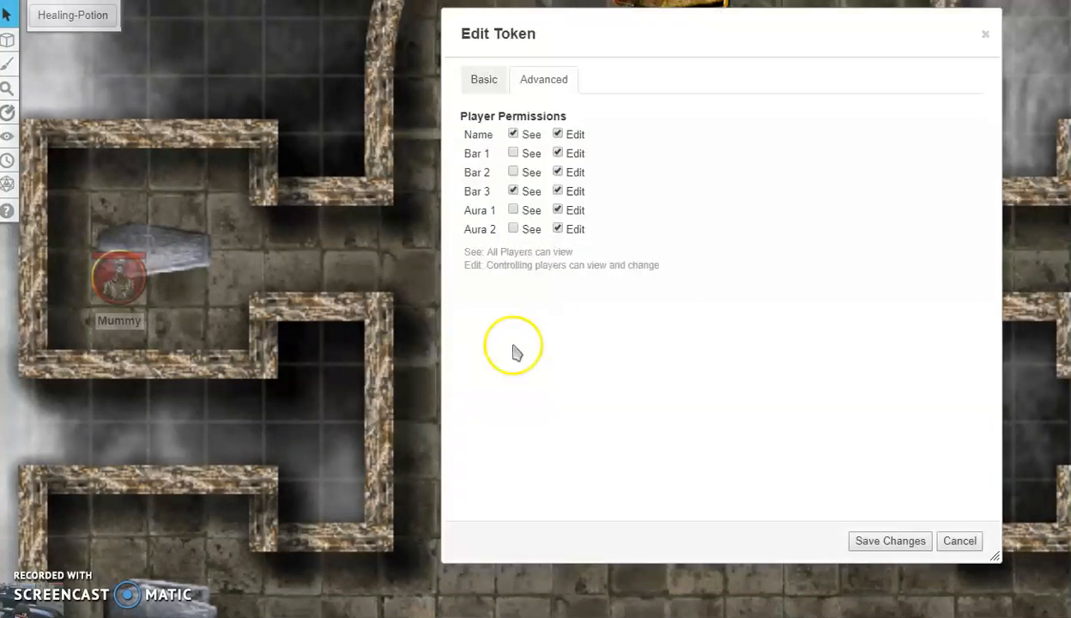
click(484, 79)
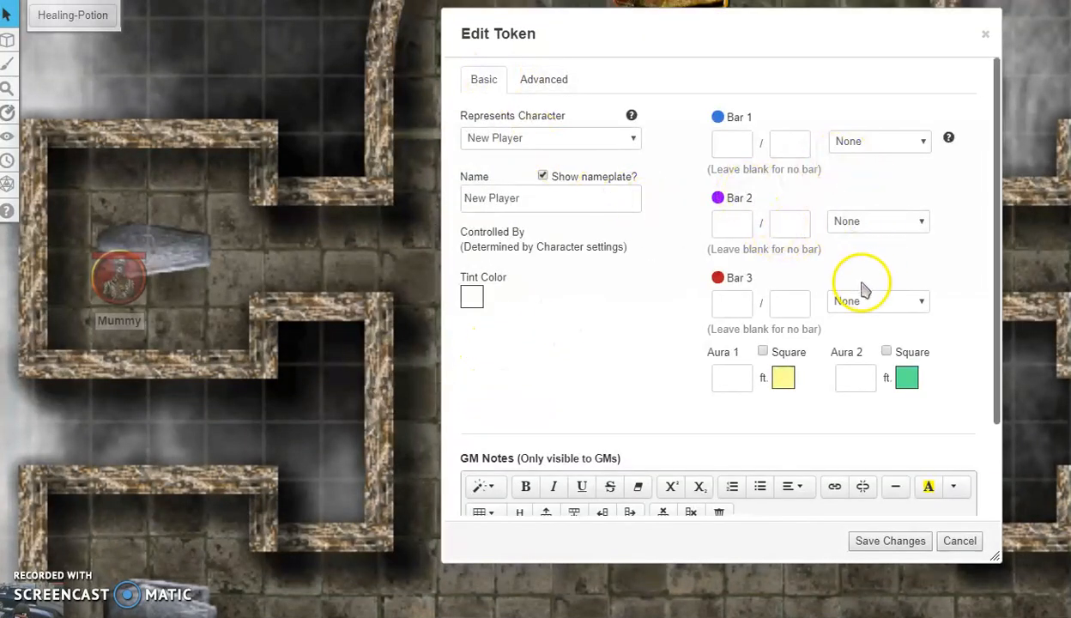
drag(737, 79, 279, 101)
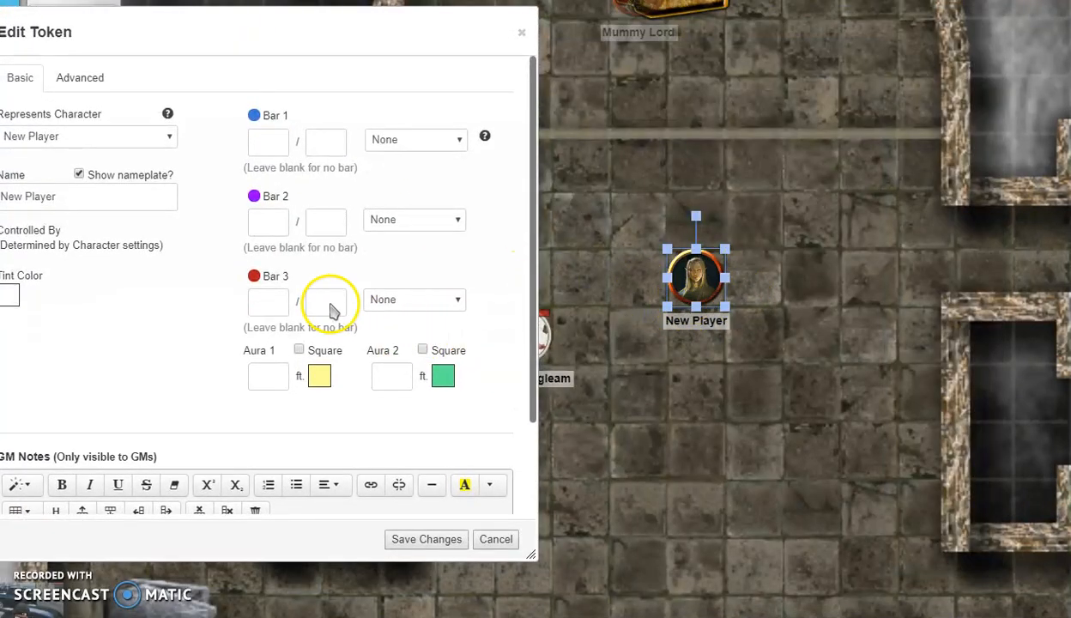
drag(801, 302, 699, 279)
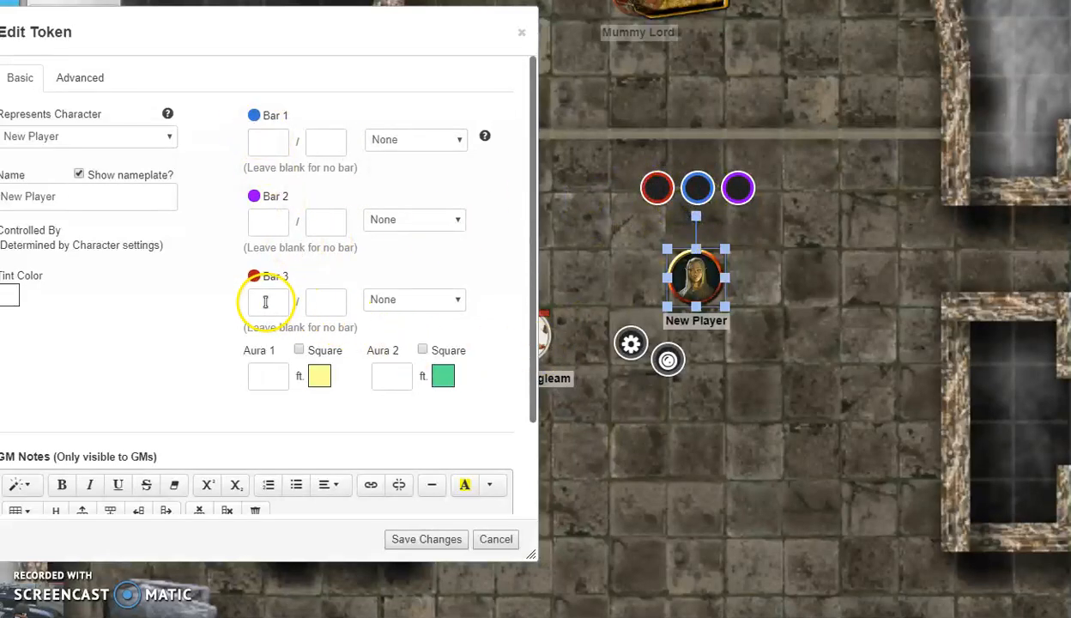
click(413, 299)
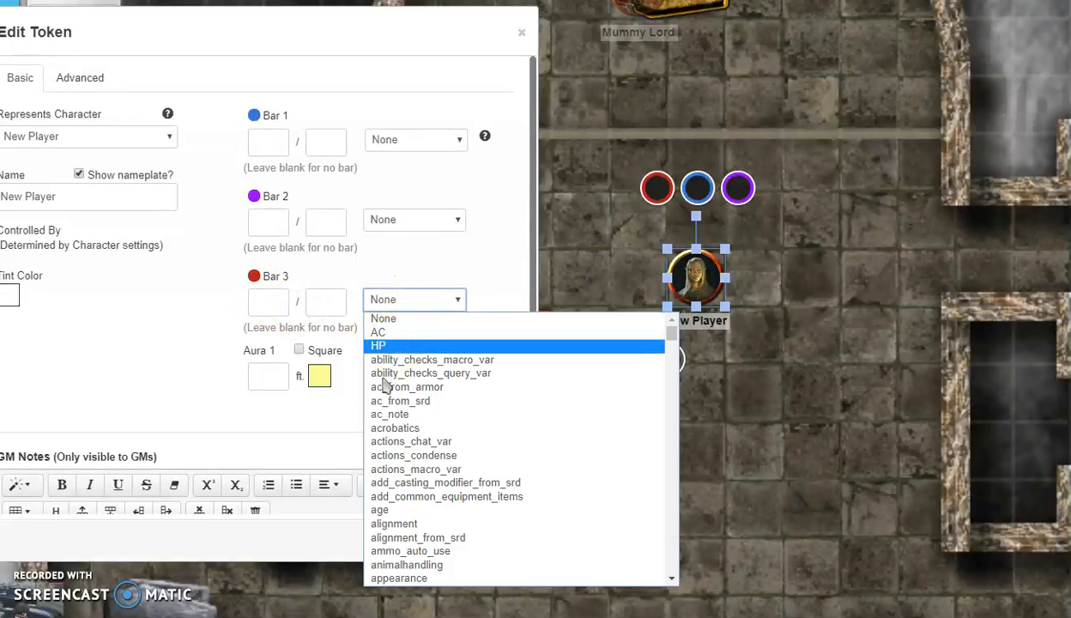
click(382, 346)
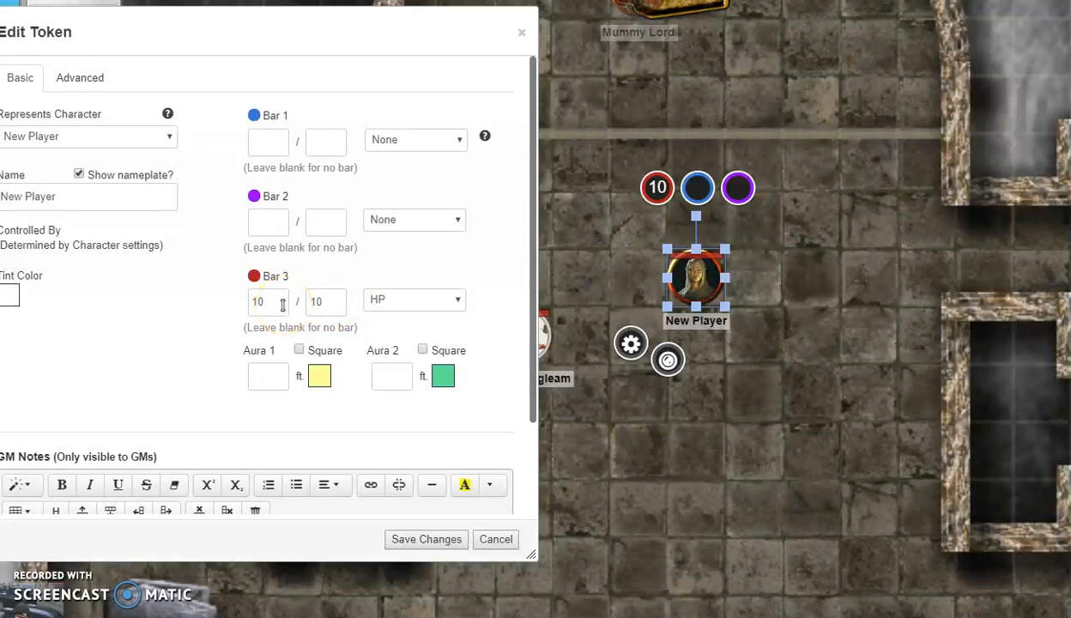
click(397, 140)
click(383, 174)
Step: Link the token's Bar 2 to the passive_perception attribute
click(399, 223)
click(455, 222)
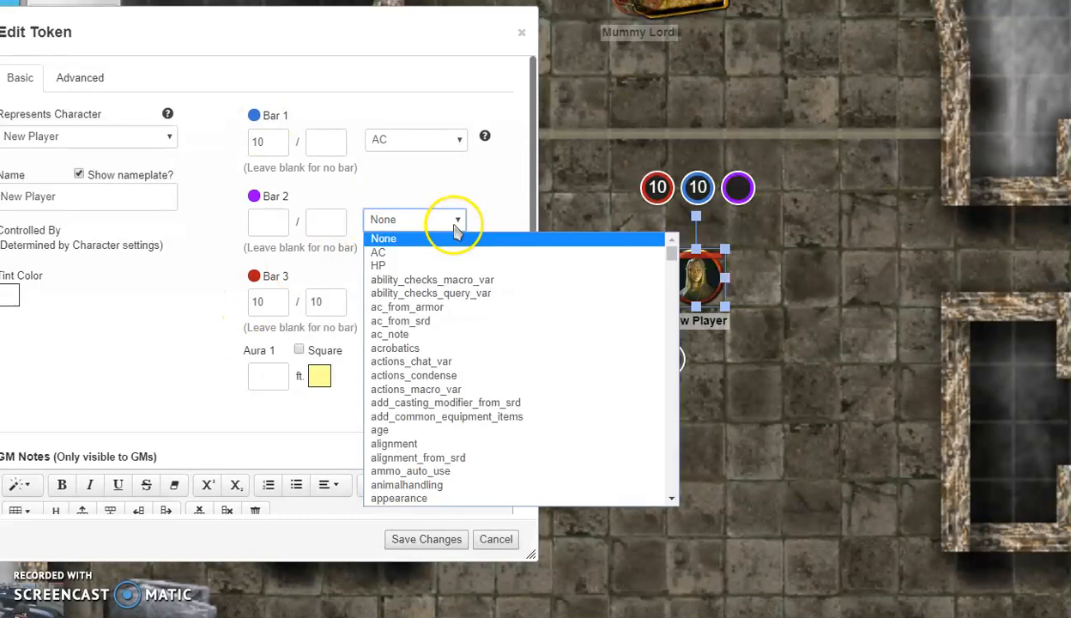
key(p)
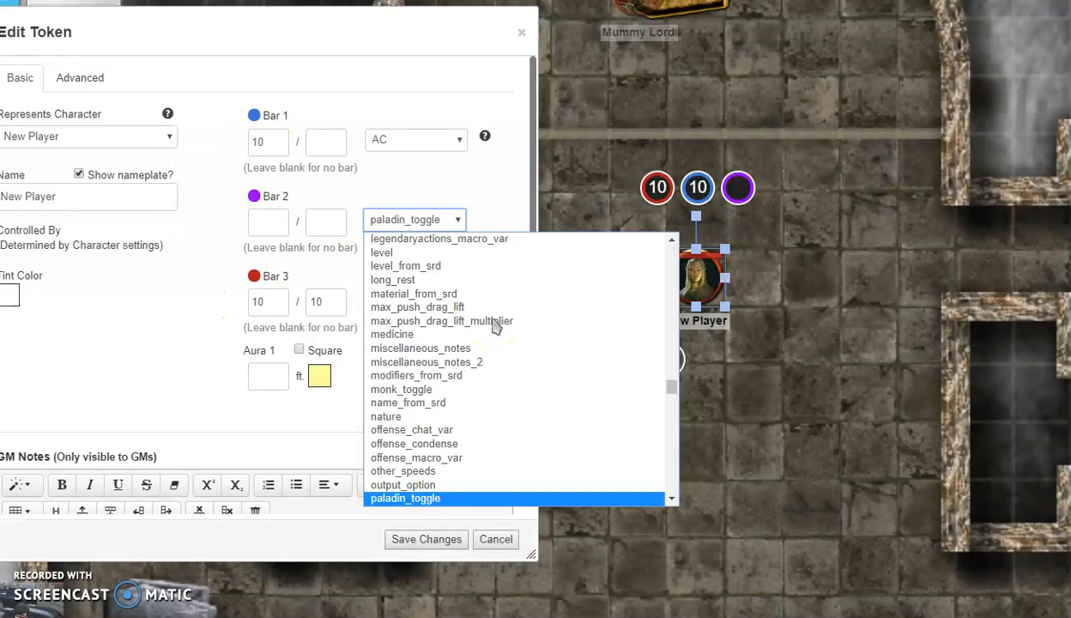
key(a)
key(s)
scroll(485, 383, down, 2)
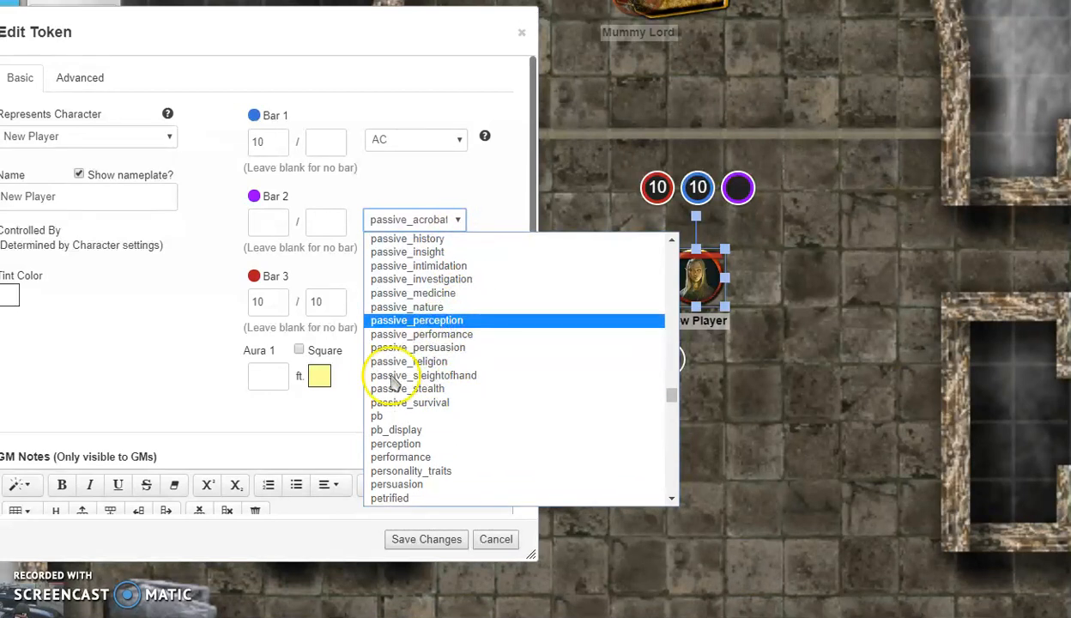
key(Return)
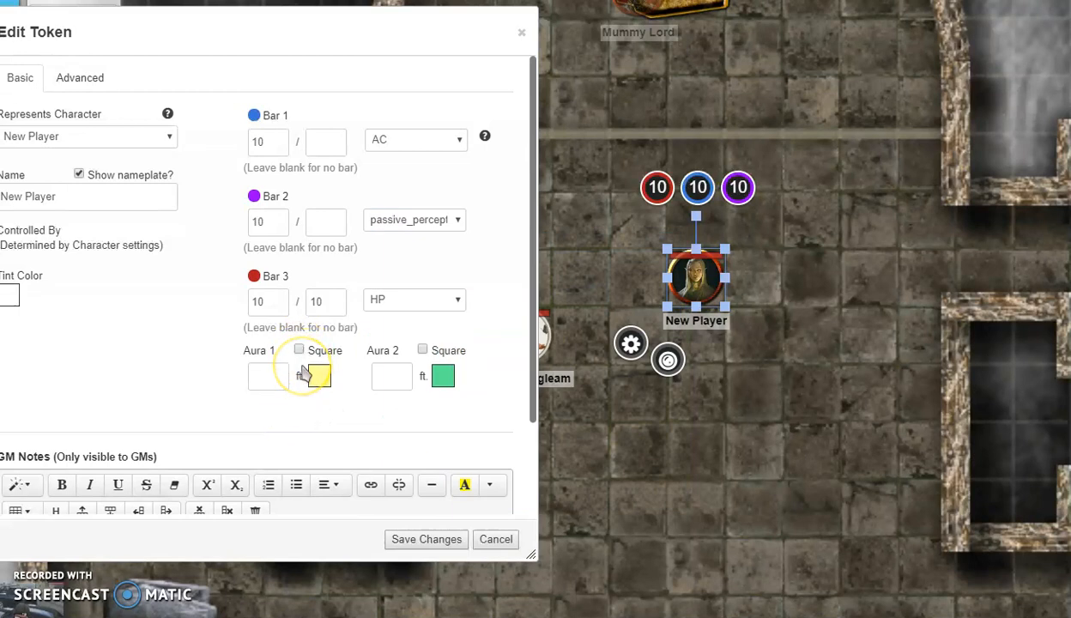
Step: Give the token a 20 ft Aura 1 and check the Advanced tab's permissions
scroll(159, 386, down, 2)
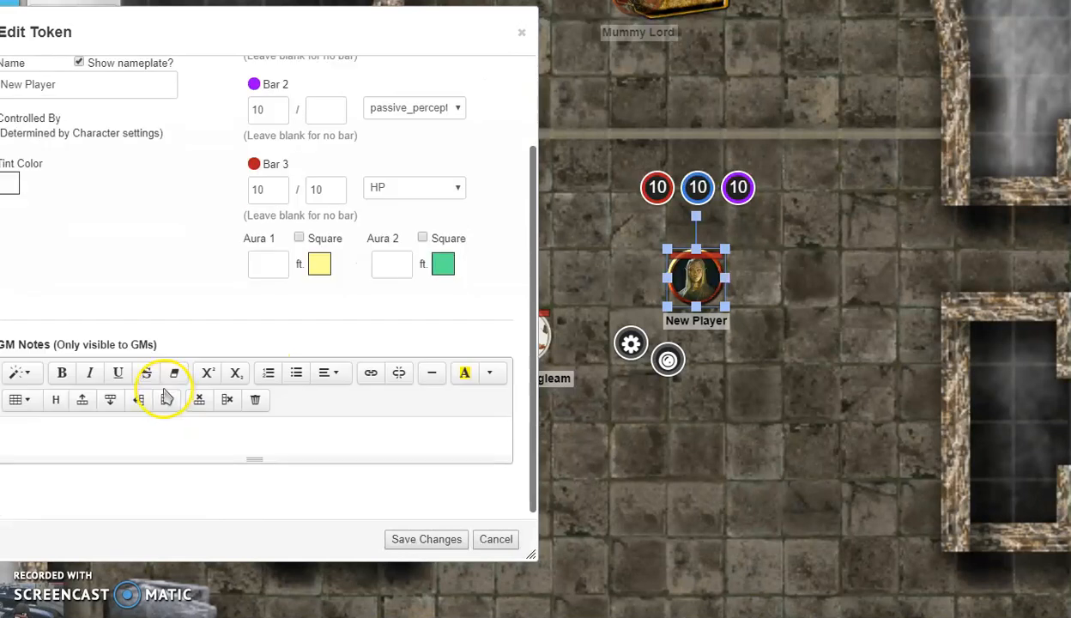
click(169, 438)
drag(125, 30, 293, 115)
scroll(306, 375, up, 2)
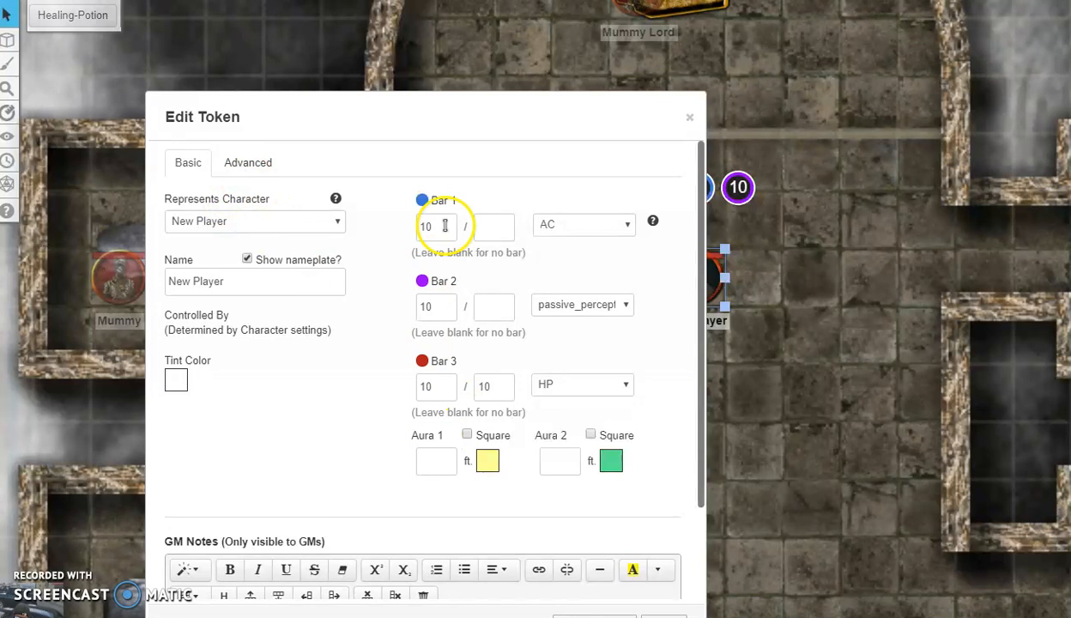
drag(438, 115, 257, 69)
click(276, 414)
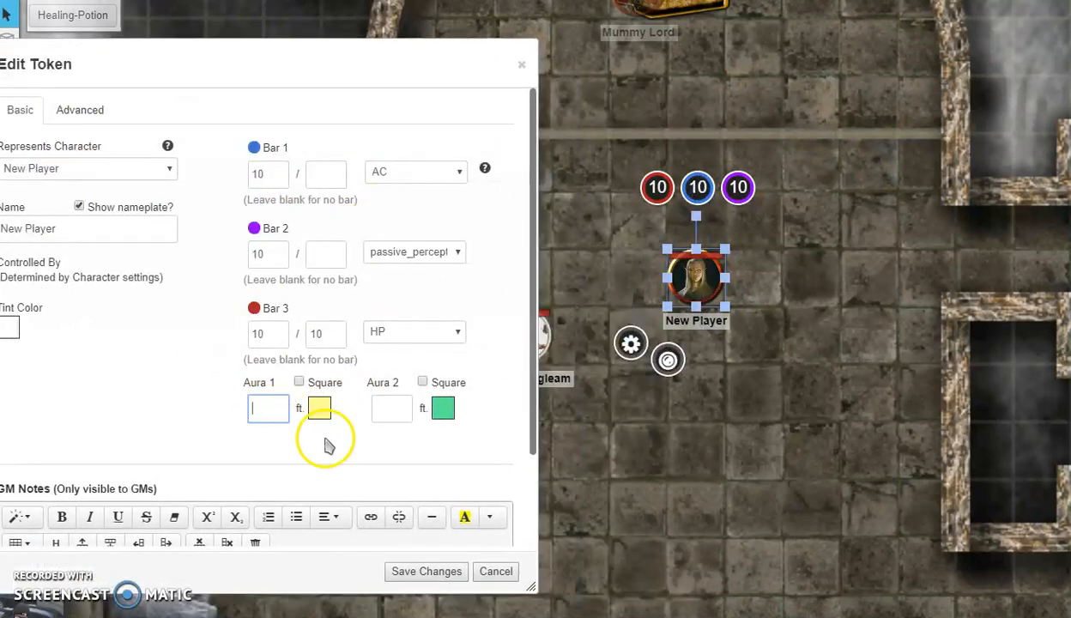
text(20)
click(73, 107)
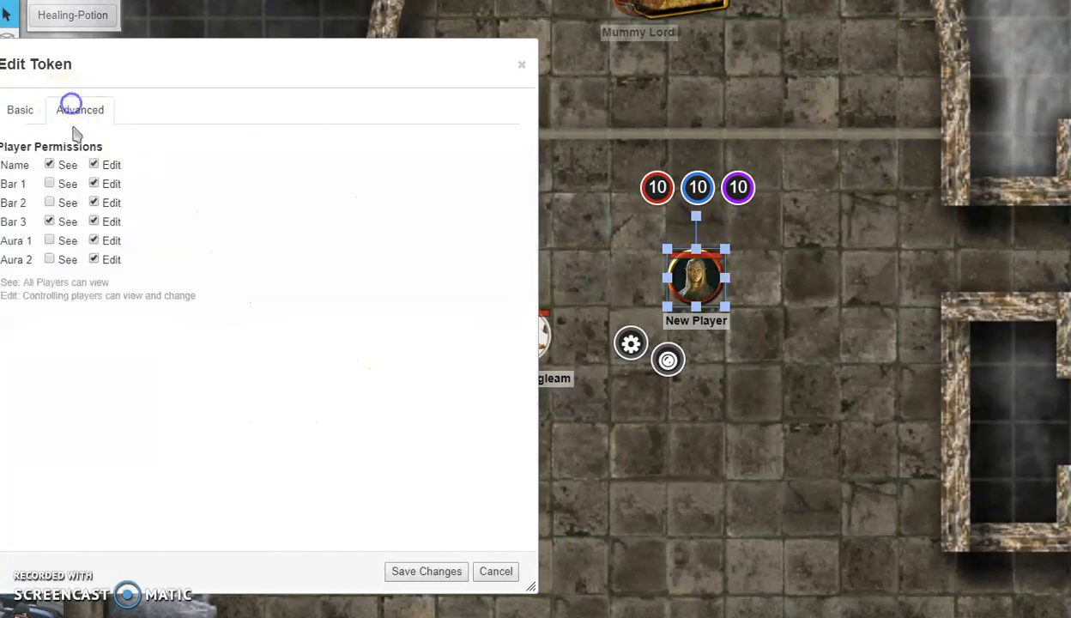
click(32, 112)
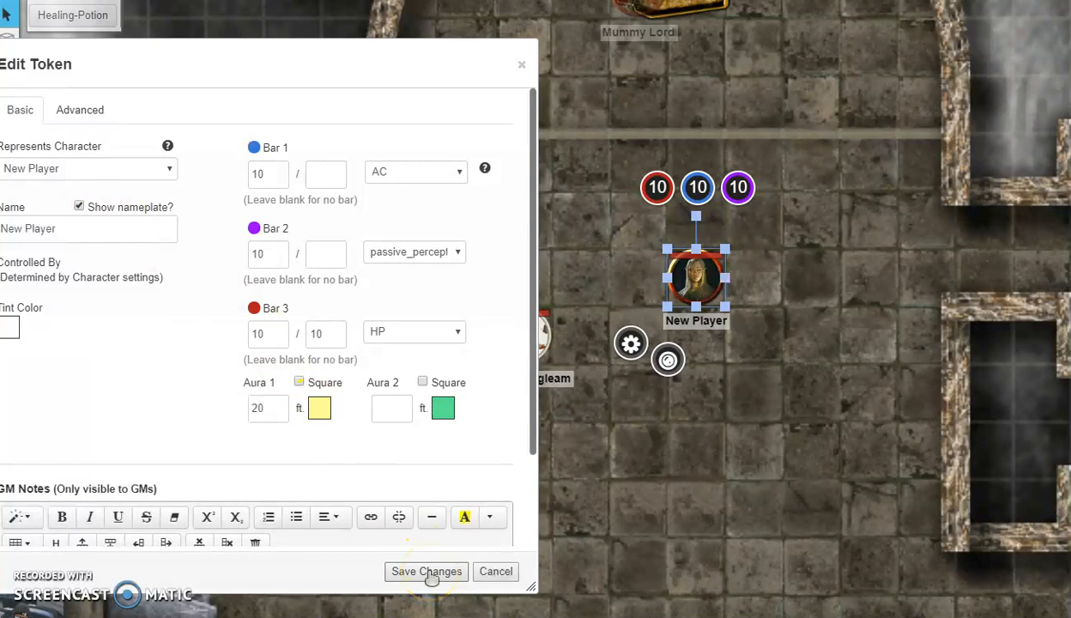
Step: Save the bar and aura settings, then toggle fog reveal between polygon and area modes
click(426, 572)
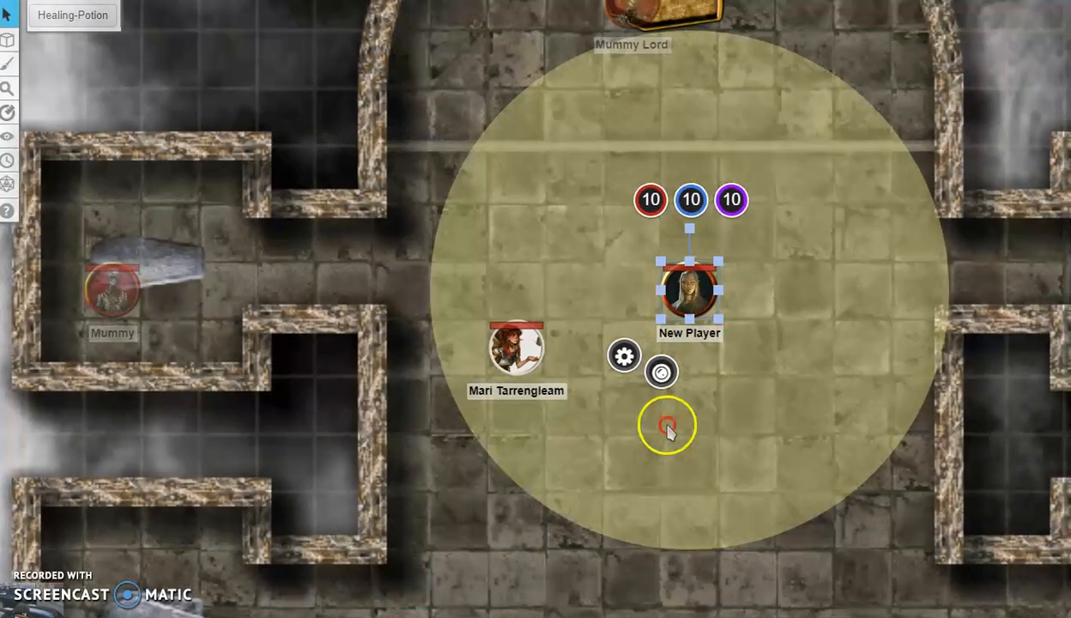
drag(667, 425, 644, 490)
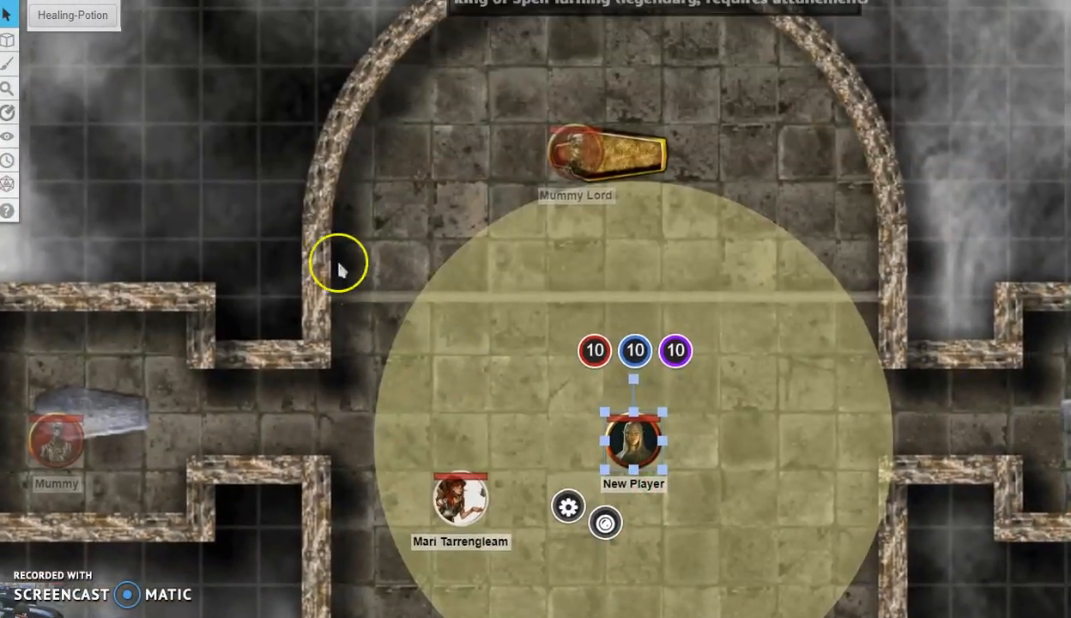
mouse_move(9, 136)
click(138, 153)
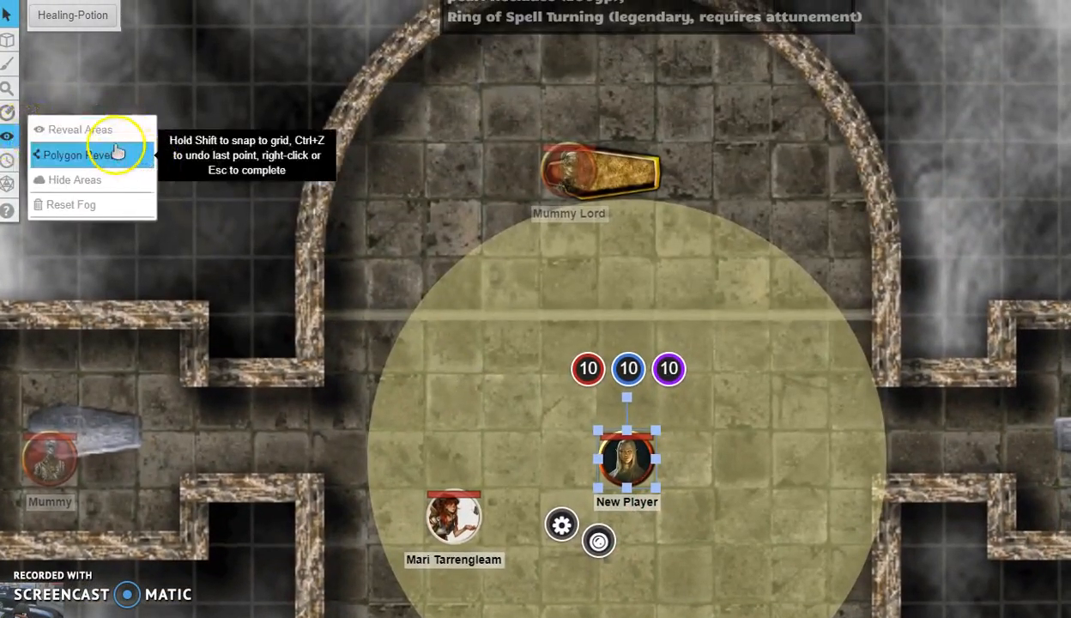
click(106, 133)
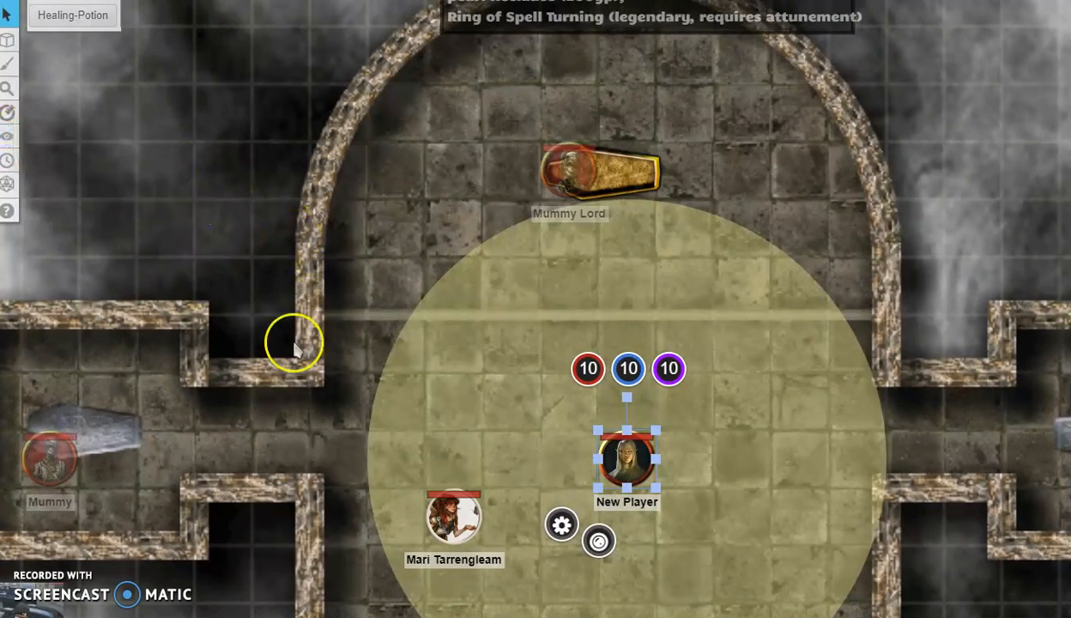
Step: Drag the New Player token up-left and back, checking the aura follows it
drag(633, 459, 573, 369)
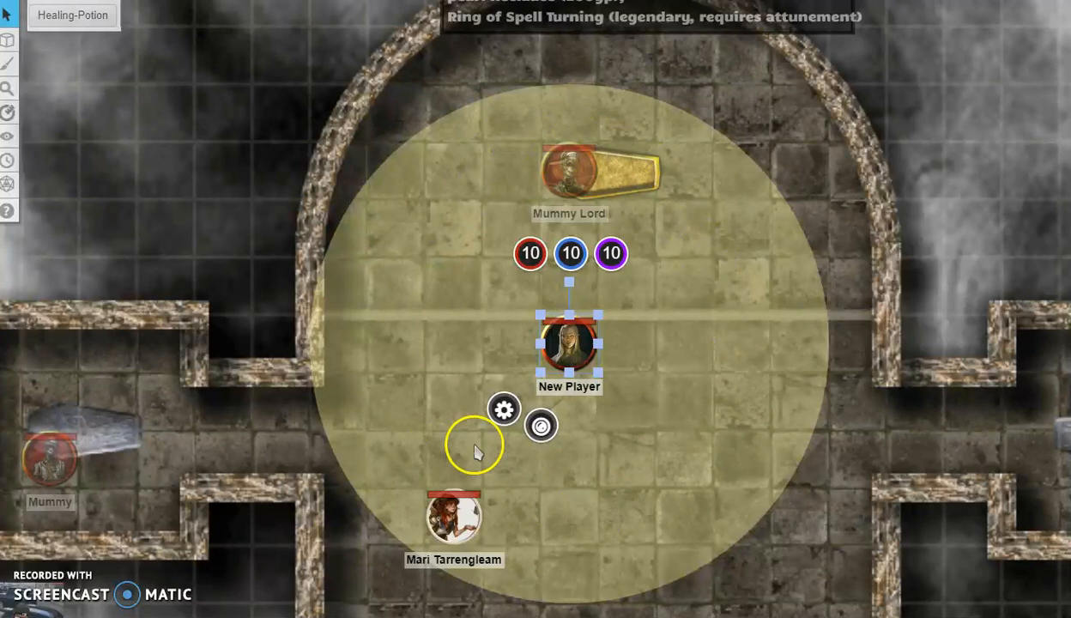
drag(567, 356, 624, 463)
scroll(779, 489, down, 2)
scroll(770, 457, down, 1)
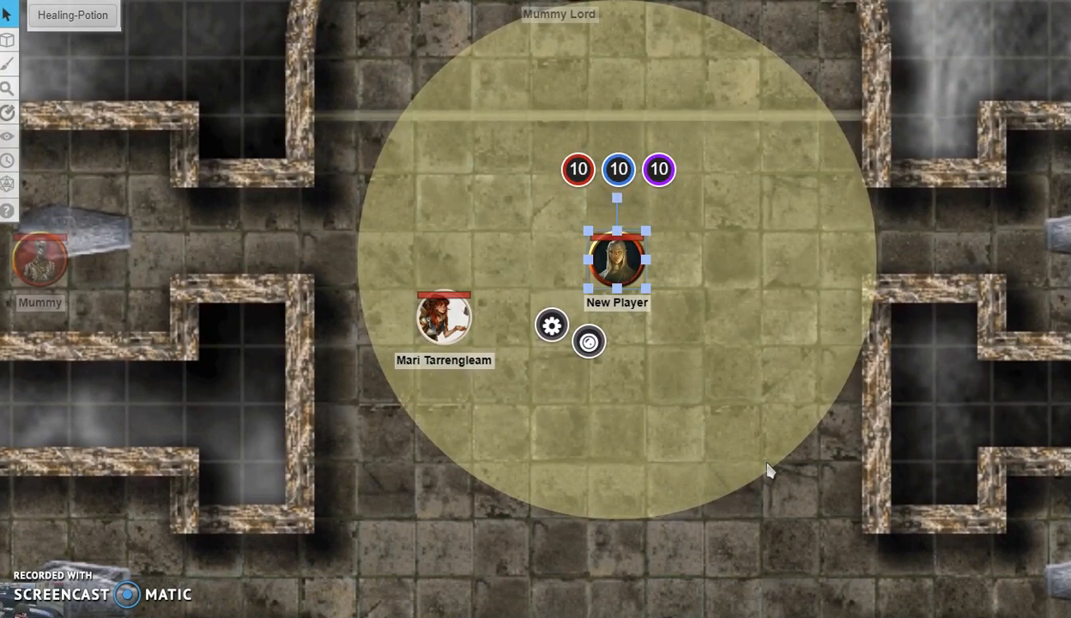
Step: Bring up the token's actions menu, dismiss it, and move the token down one square
right_click(715, 405)
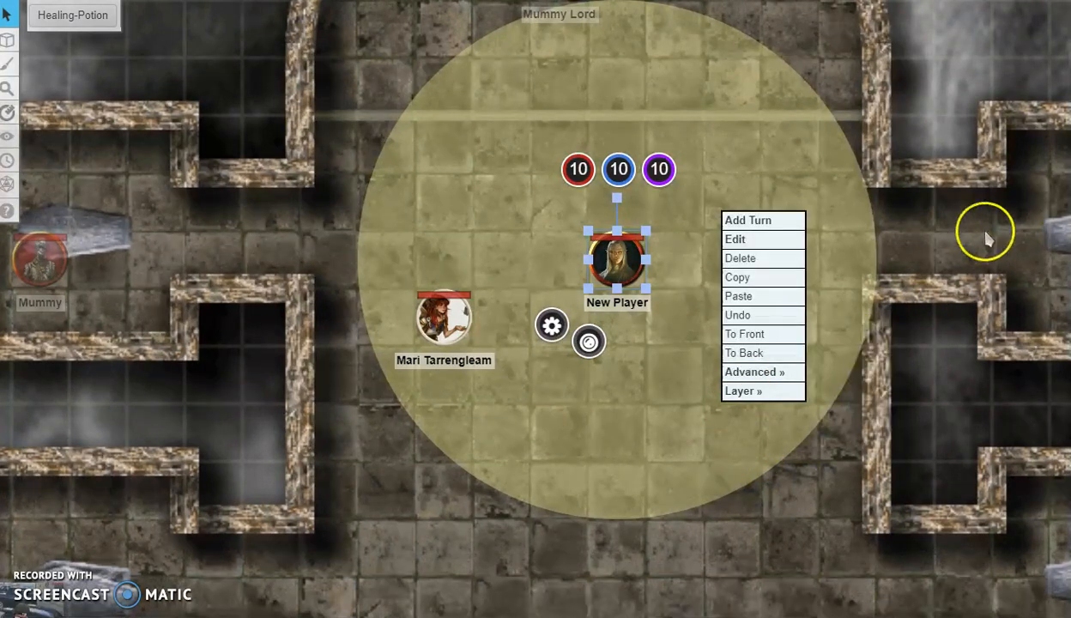
click(887, 221)
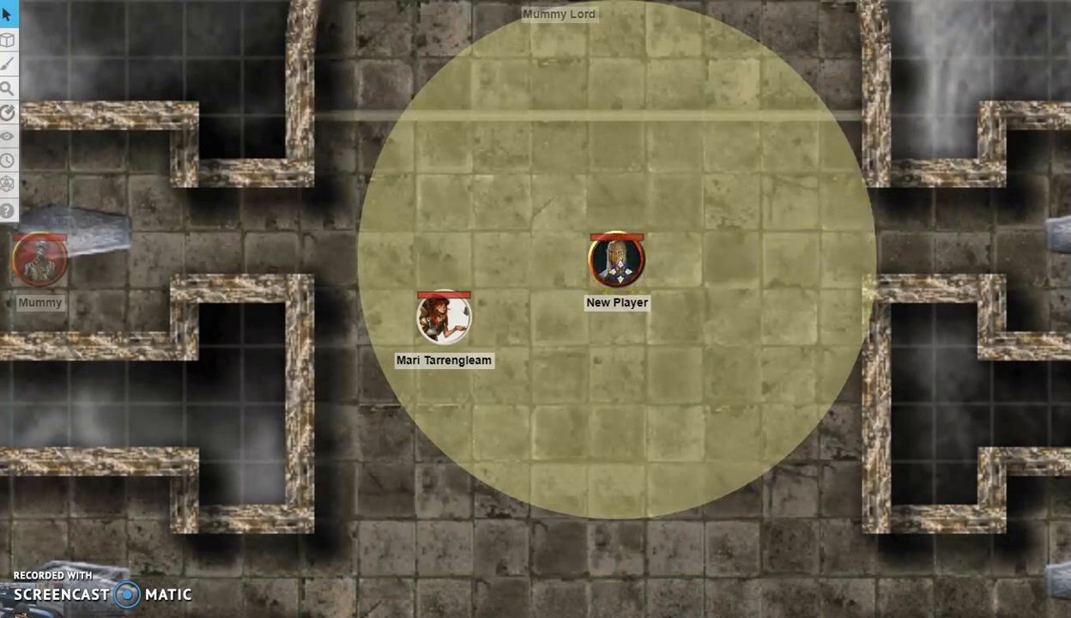
drag(619, 260, 617, 318)
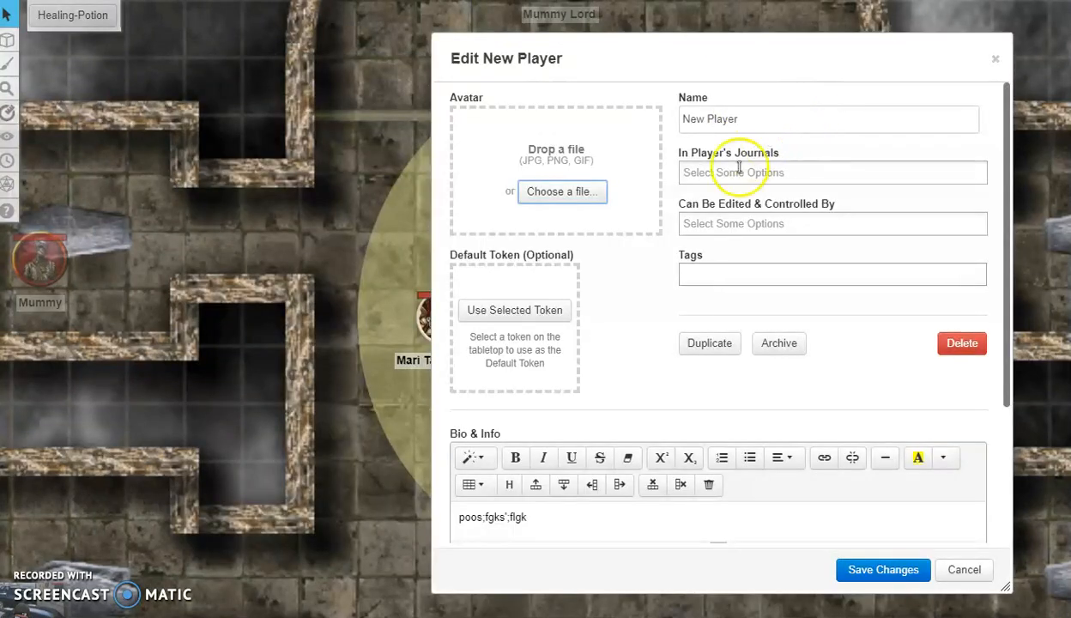
Step: Set the selected elf token as New Player's default token and save the character
drag(605, 56, 798, 69)
click(721, 315)
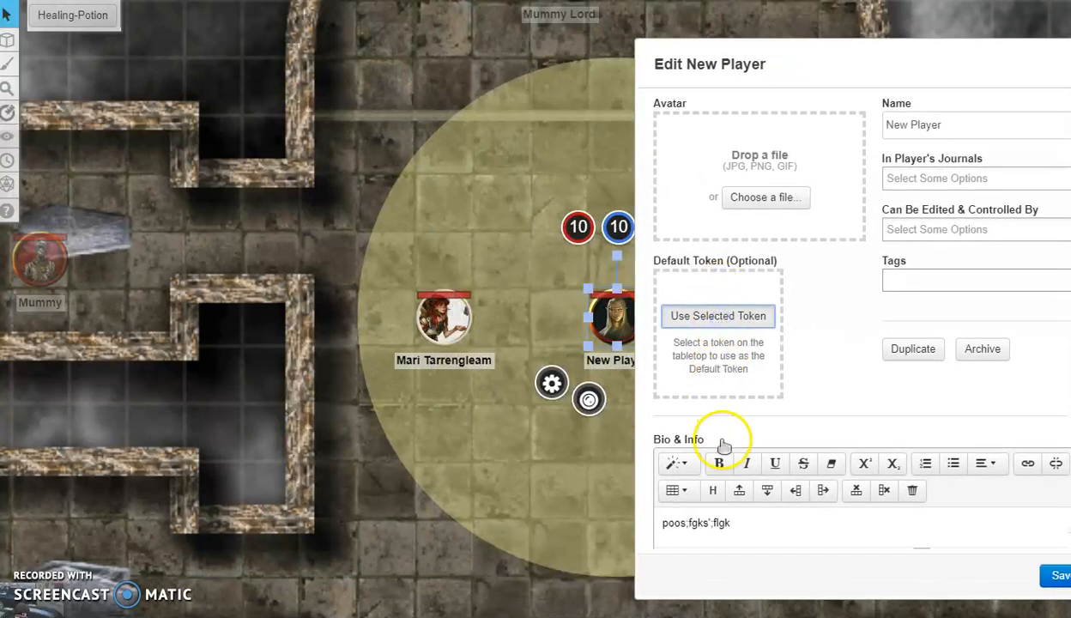
drag(848, 79, 522, 50)
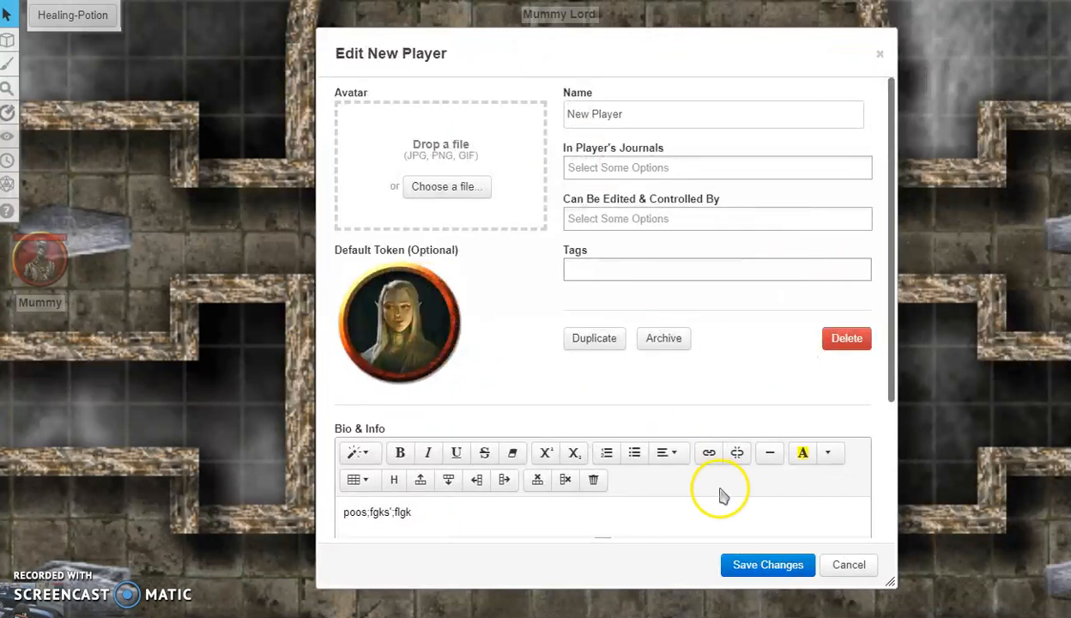
click(759, 575)
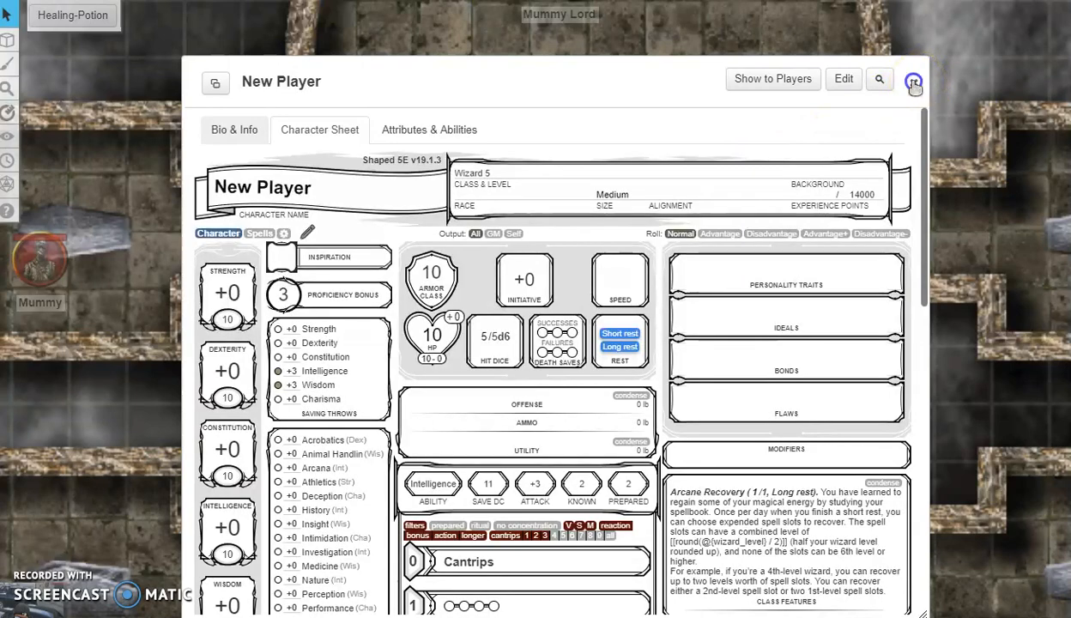
Step: Delete the New Player token, then drag the character from the Journal onto the map again
click(913, 83)
click(786, 333)
click(589, 315)
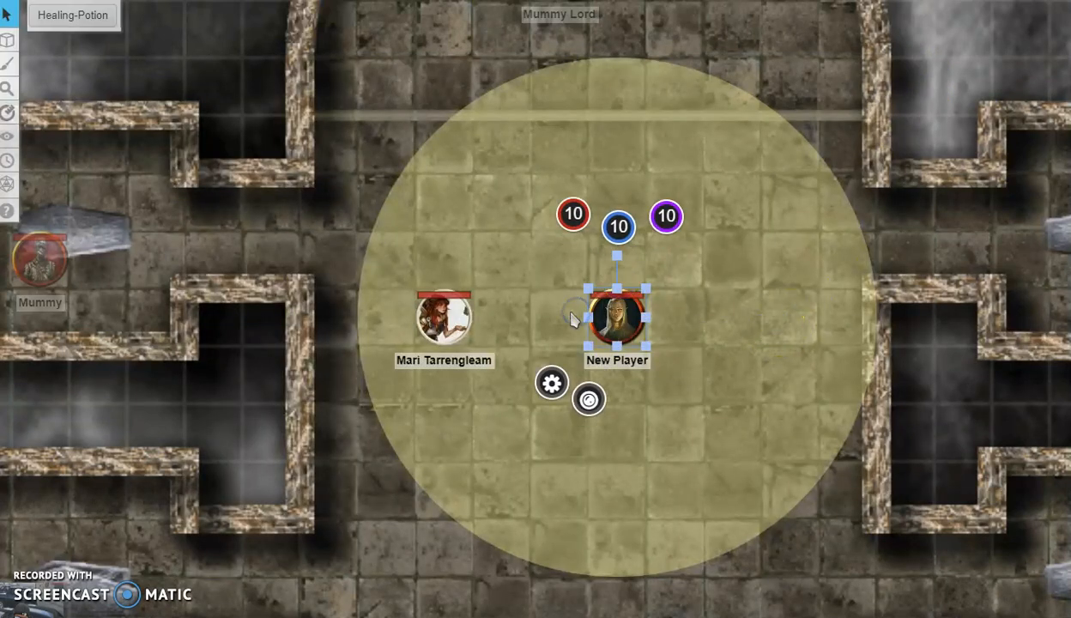
key(Delete)
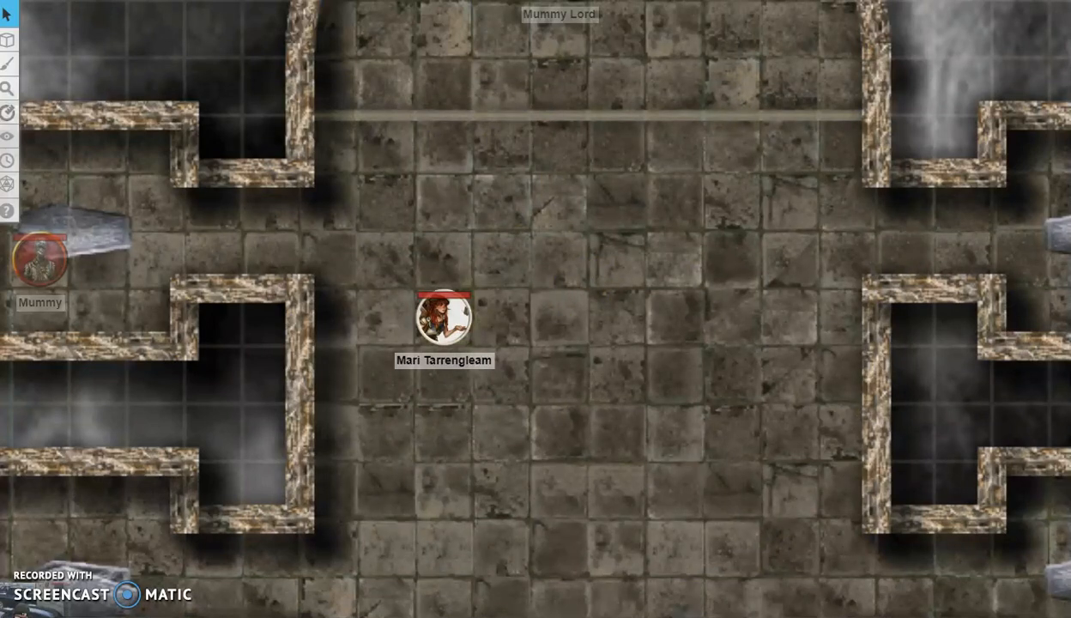
drag(555, 206, 625, 265)
click(771, 534)
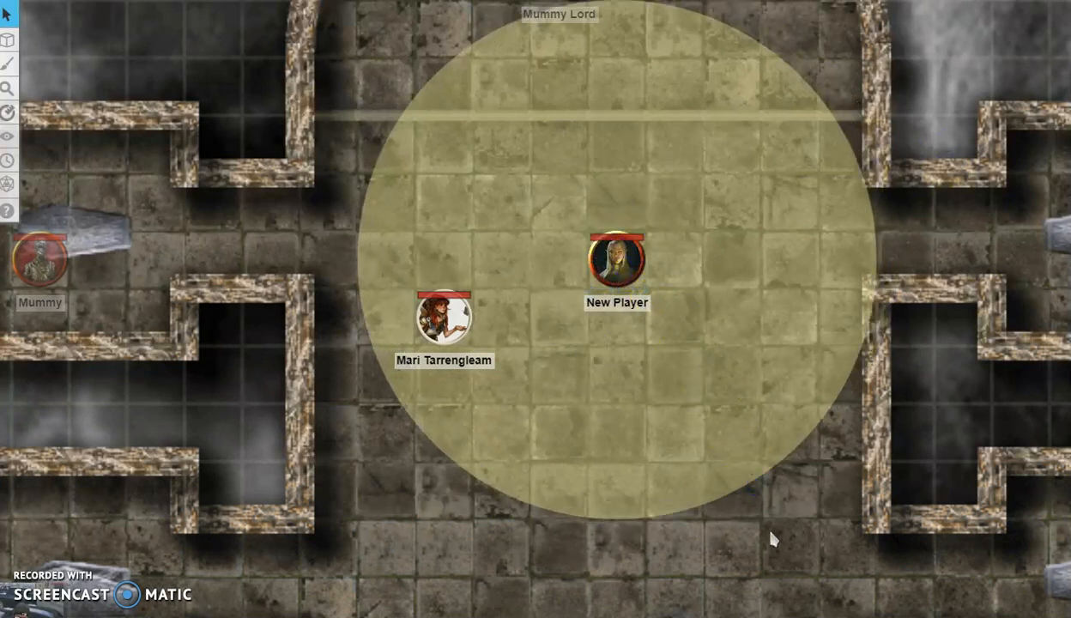